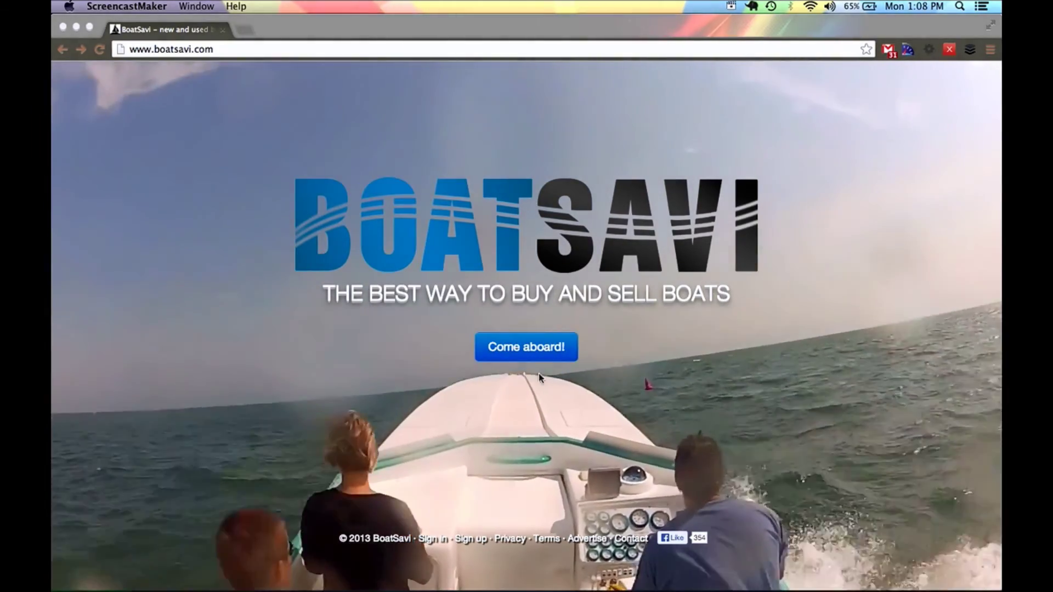
# - Enter the BoatSavi used-boat listings from the 'Come aboard!' home page
pyautogui.click(525, 351)
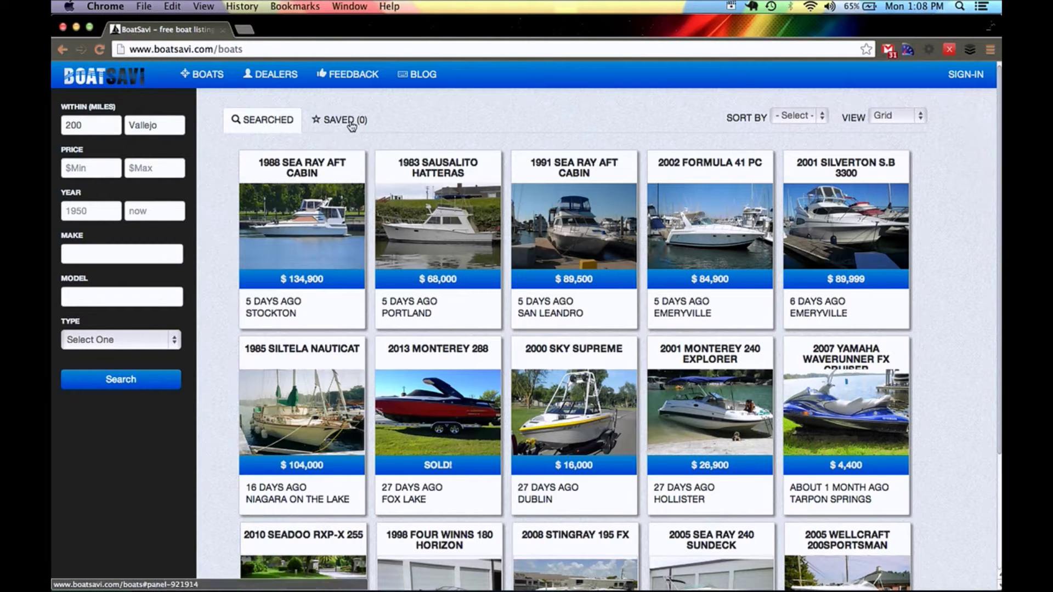
pyautogui.click(915, 119)
pyautogui.click(884, 127)
pyautogui.click(889, 122)
pyautogui.click(885, 114)
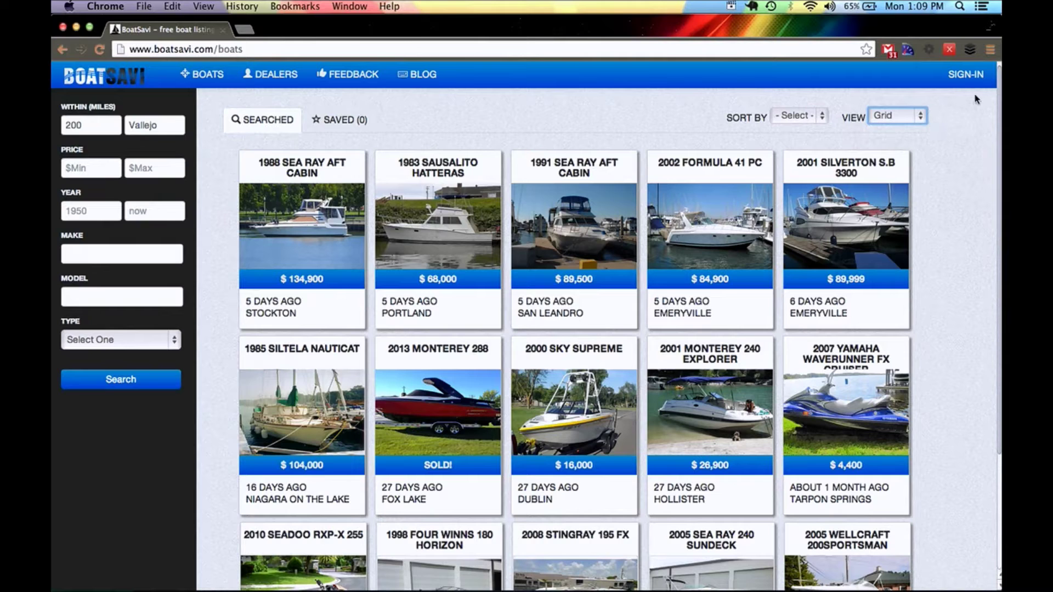
pyautogui.click(964, 81)
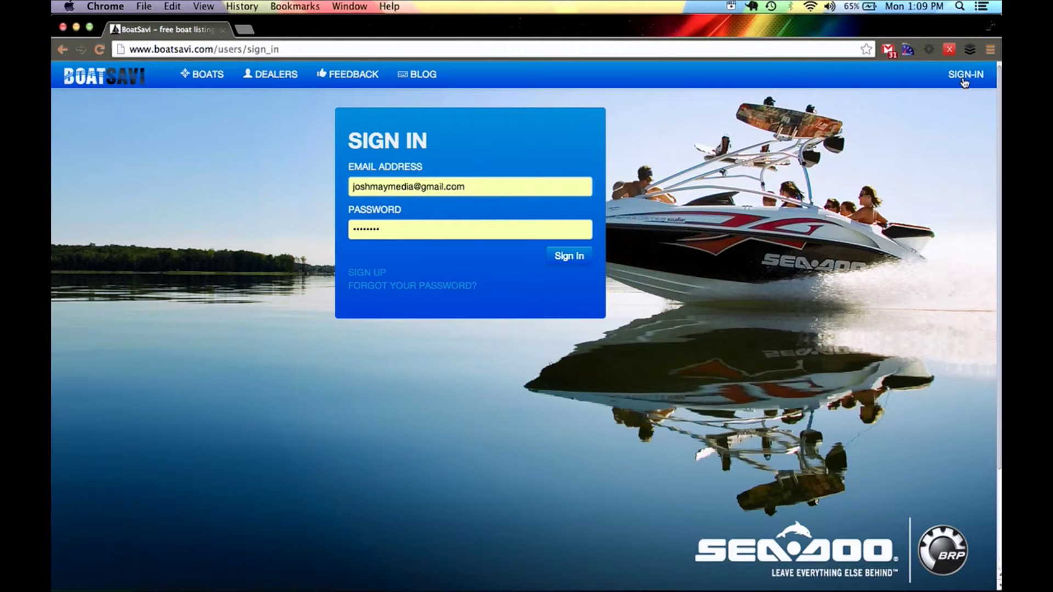
# - Open the sign-up form and replace the autofilled e-mail with the dealer's e-mail address
pyautogui.click(377, 273)
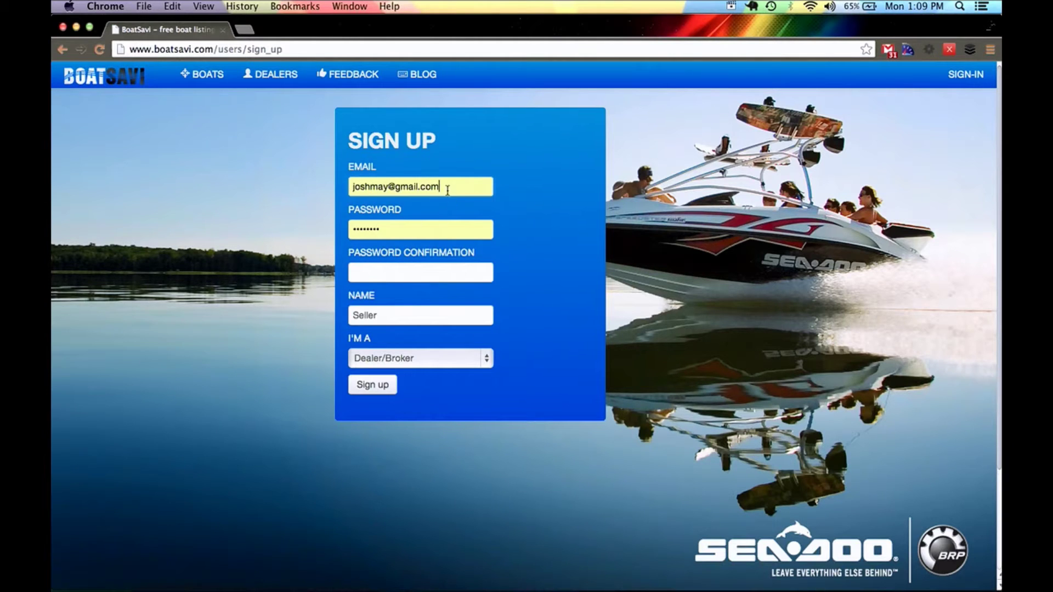
pyautogui.moveTo(448, 190); pyautogui.dragTo(327, 191)
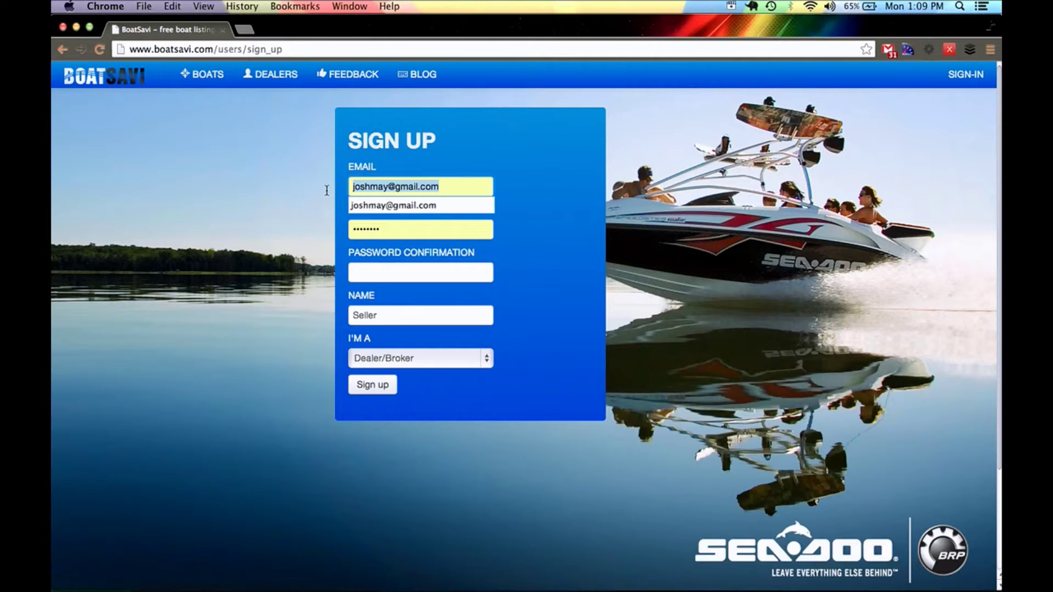
pyautogui.press('BackSpace')
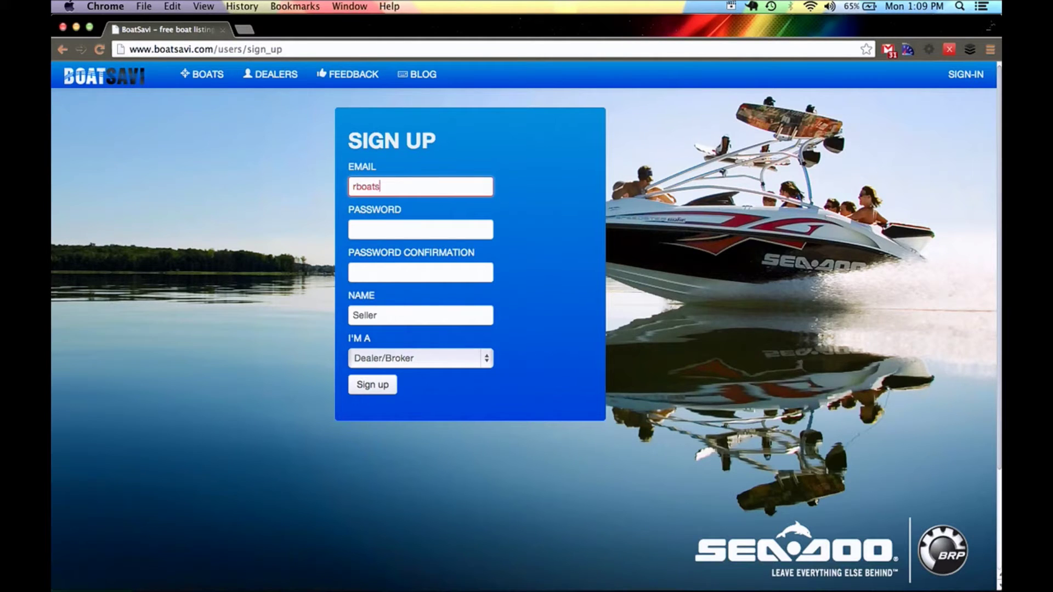
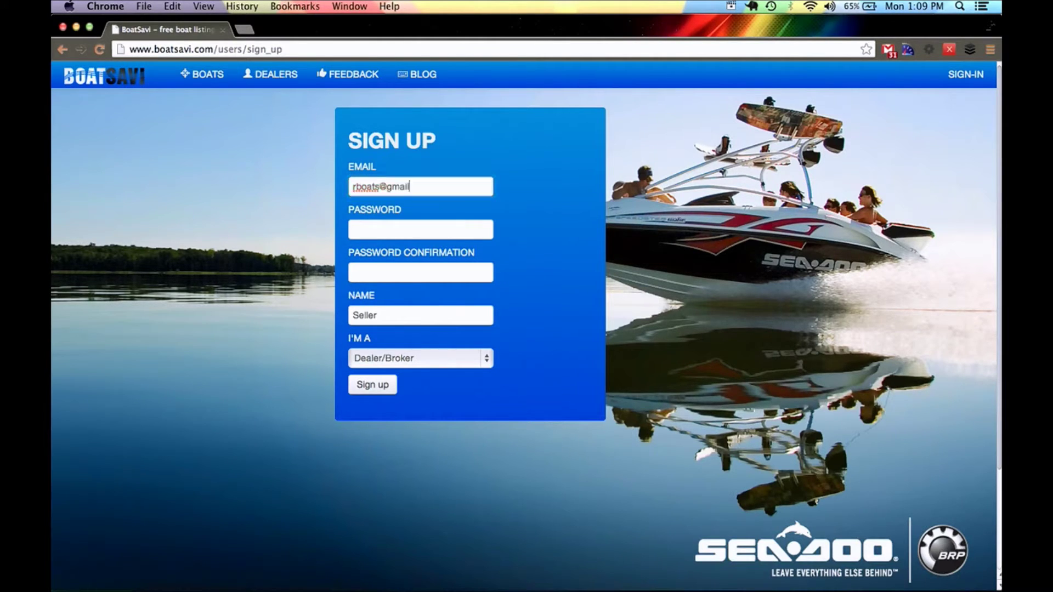
# - Fill both password fields, name the account Rick's Boats, keep Dealer/Broker, and submit
pyautogui.press('Tab')
pyautogui.click(383, 272)
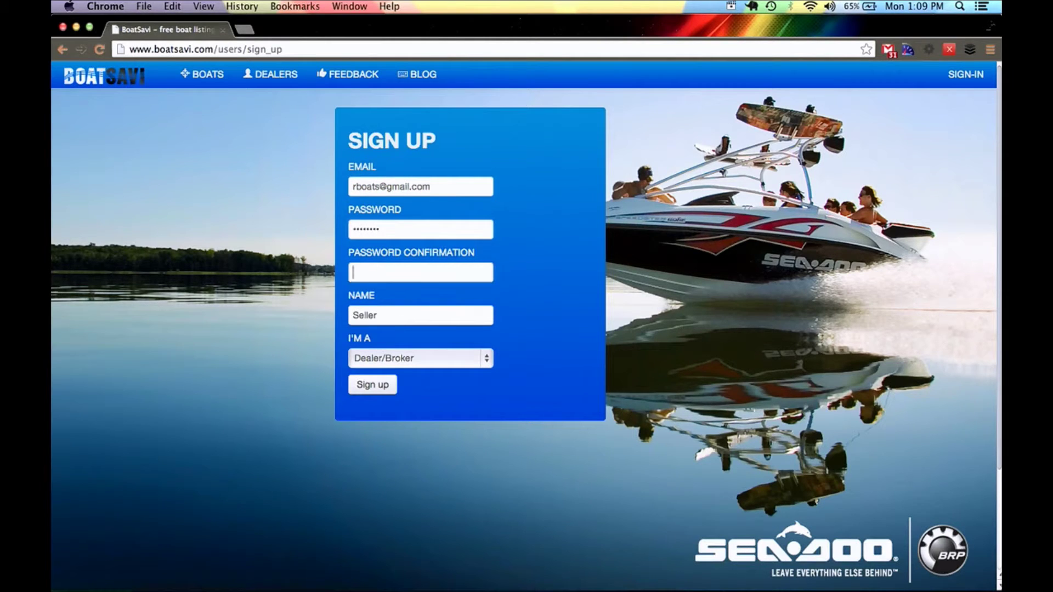
pyautogui.press('Tab')
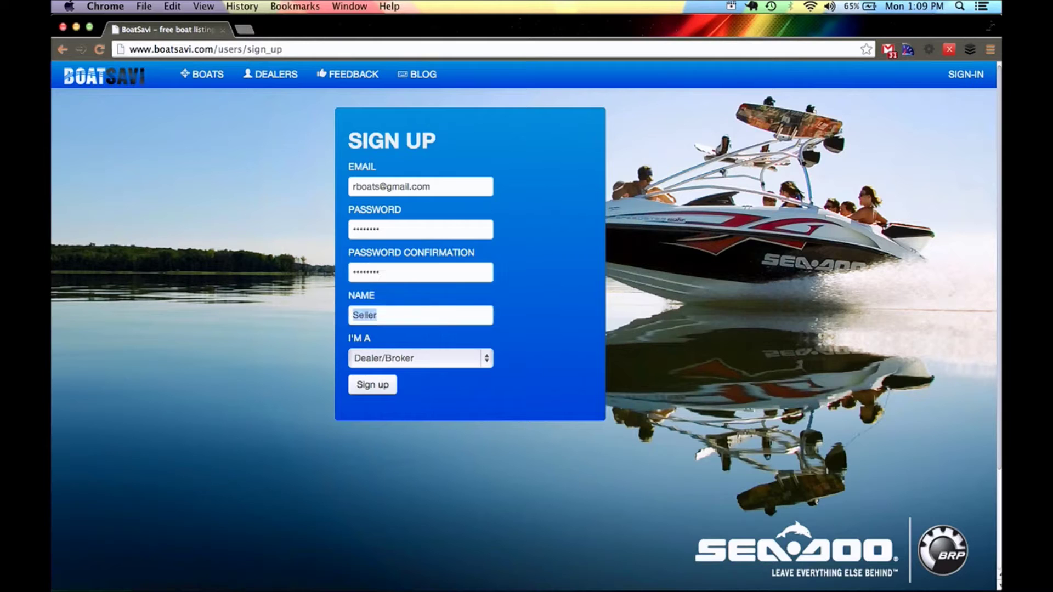
pyautogui.write('Ric')
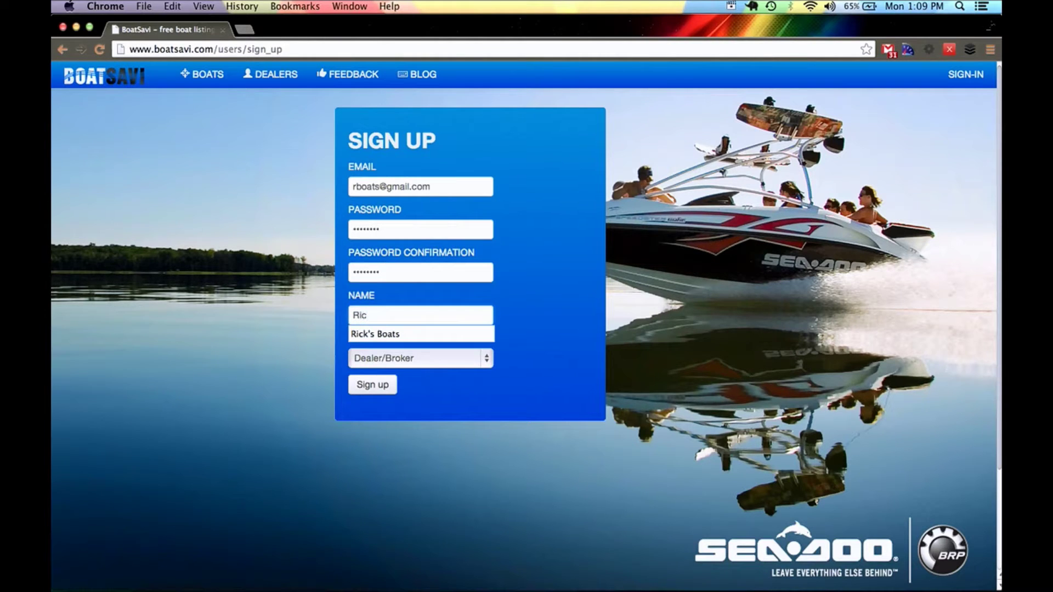
pyautogui.press('Down')
pyautogui.press('Return')
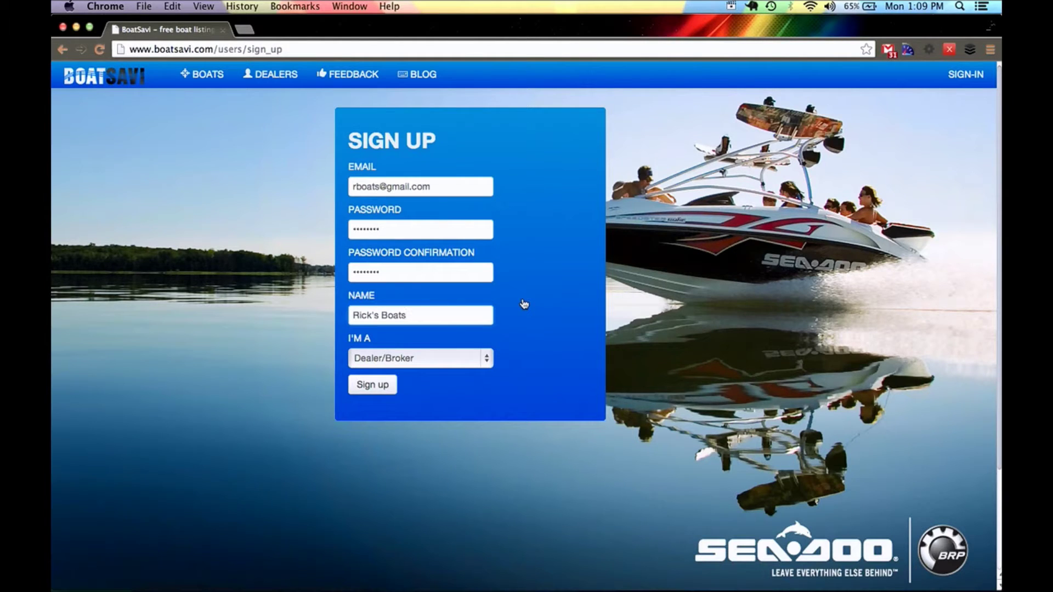
pyautogui.click(455, 358)
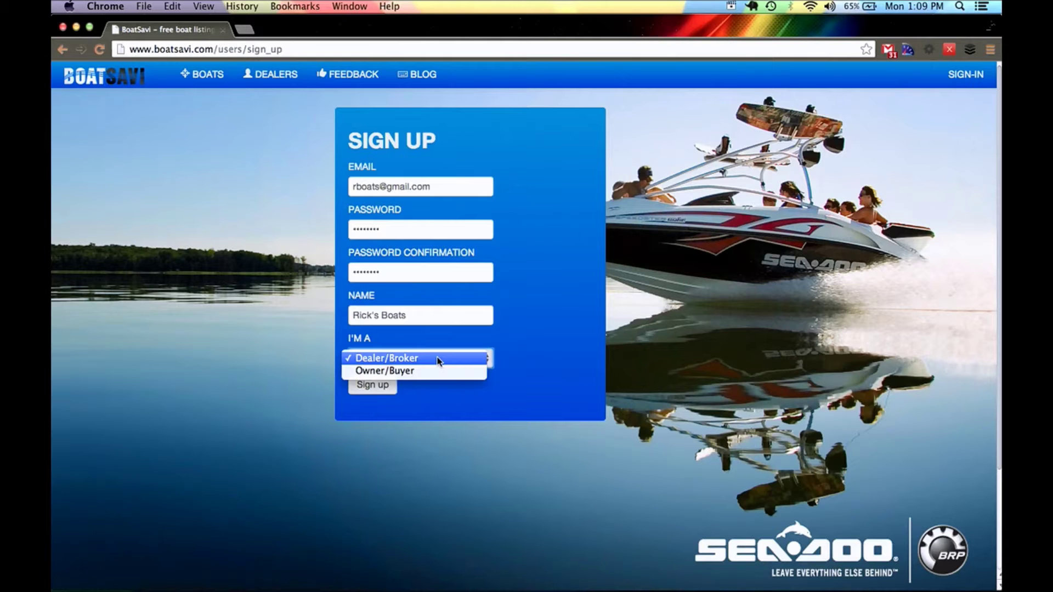
pyautogui.click(439, 360)
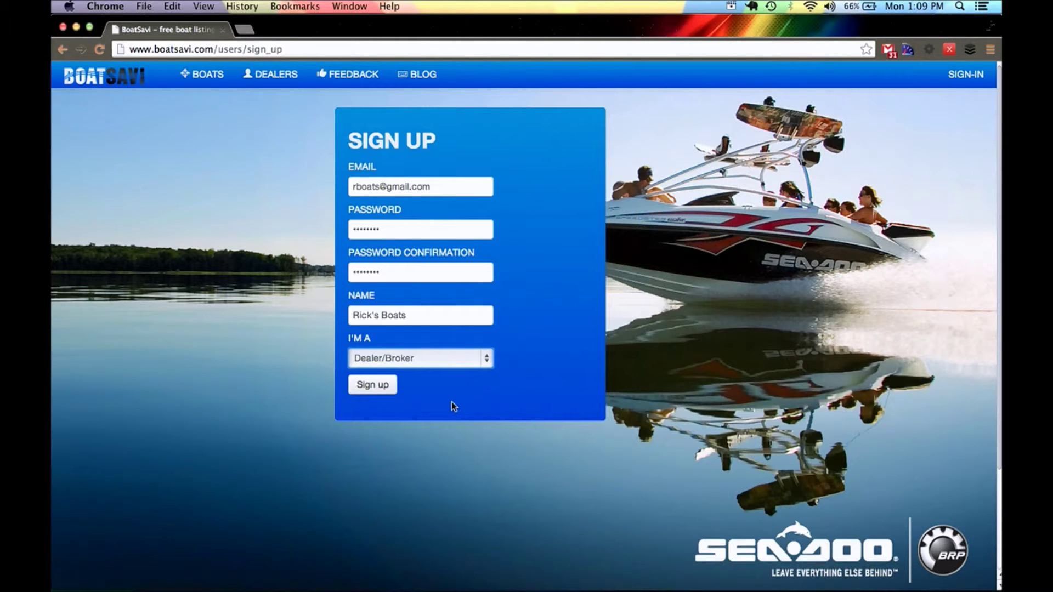
pyautogui.click(372, 390)
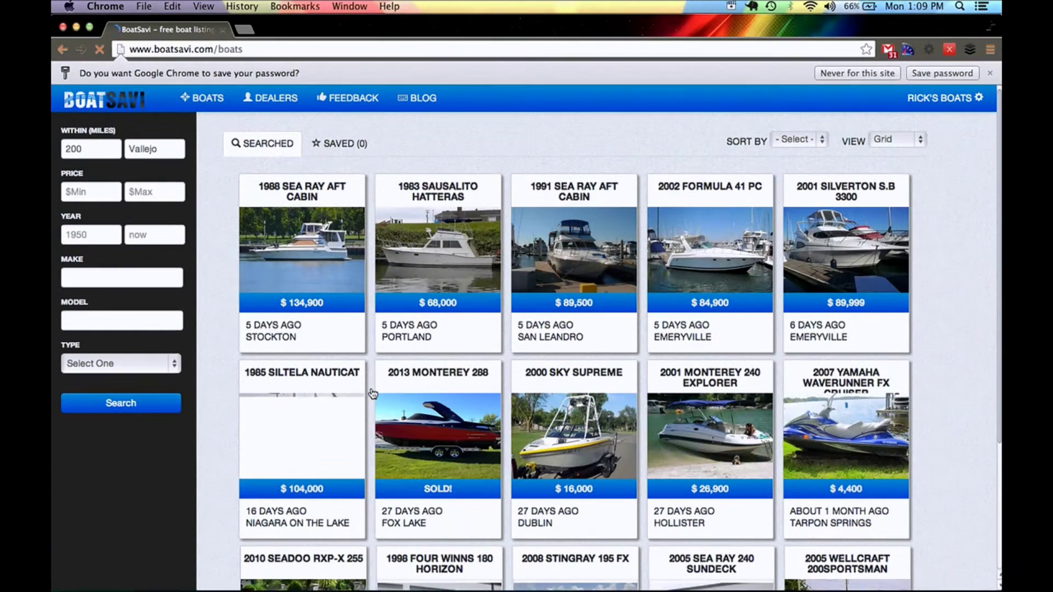
# - Save the new password in the browser and open Post Boat from the RICK'S BOATS menu
pyautogui.click(965, 74)
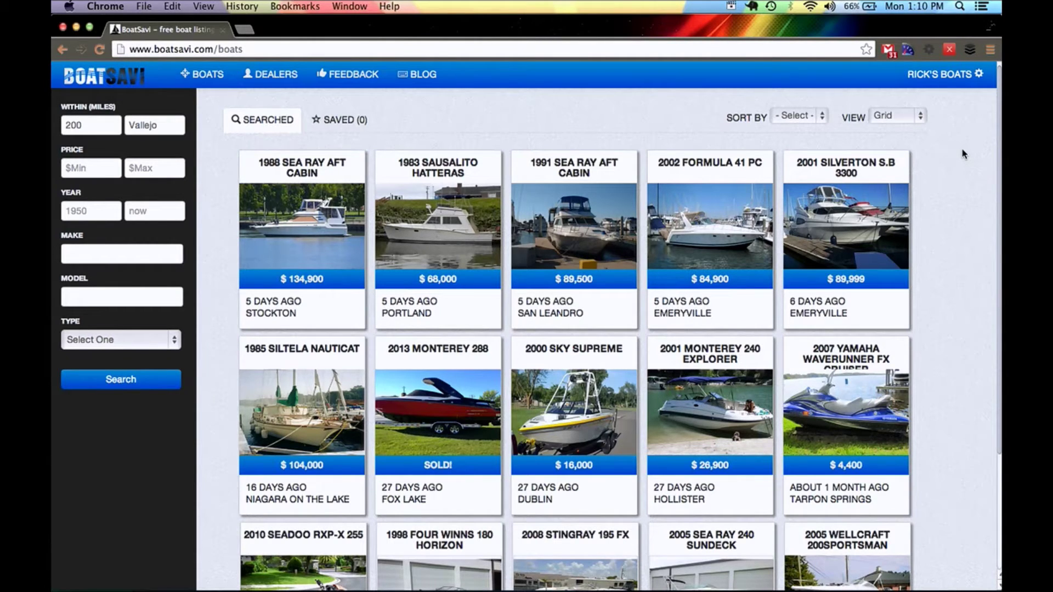
pyautogui.click(952, 79)
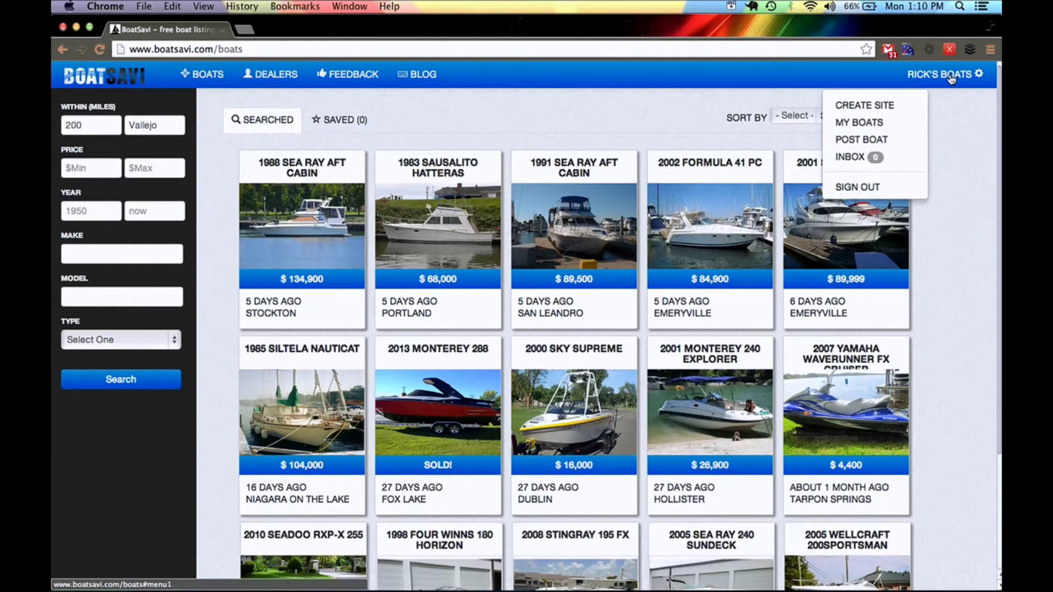
pyautogui.click(884, 142)
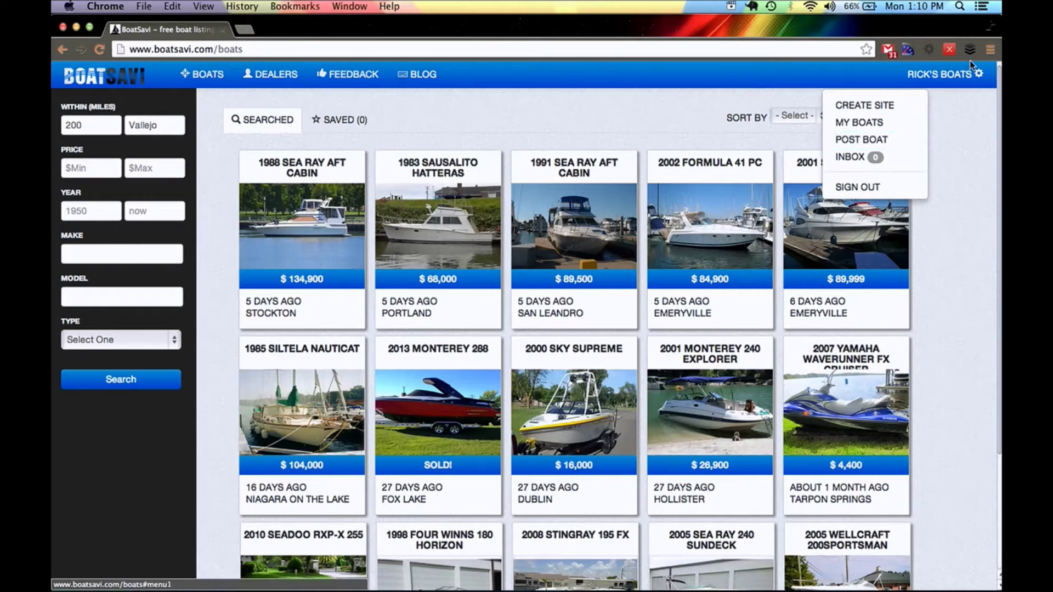
pyautogui.click(888, 144)
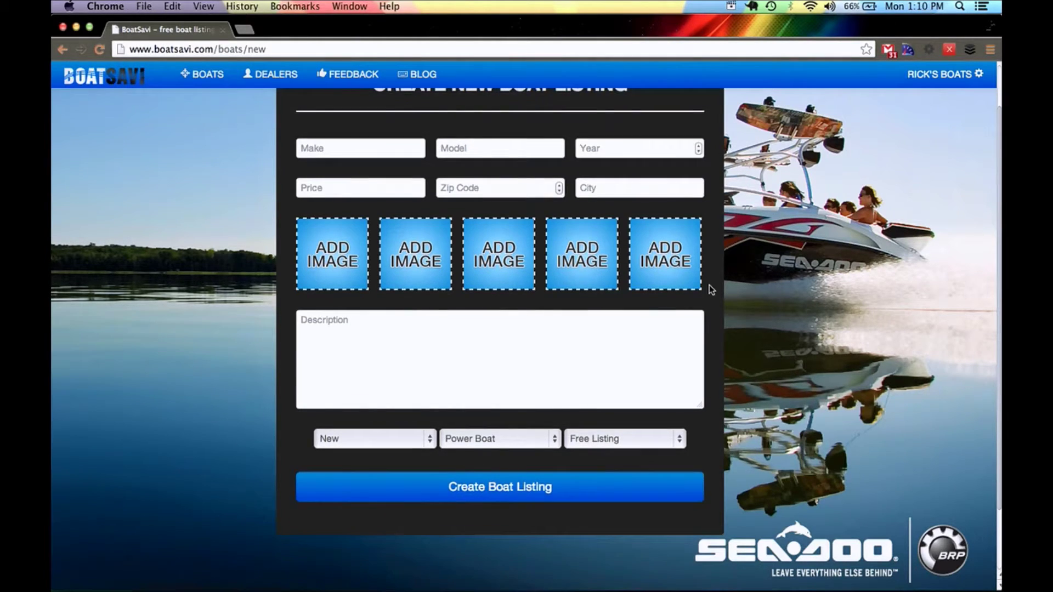
# - Bring the Pages notes with the 1990 Hallett Vector details to the front
pyautogui.moveTo(466, 589)
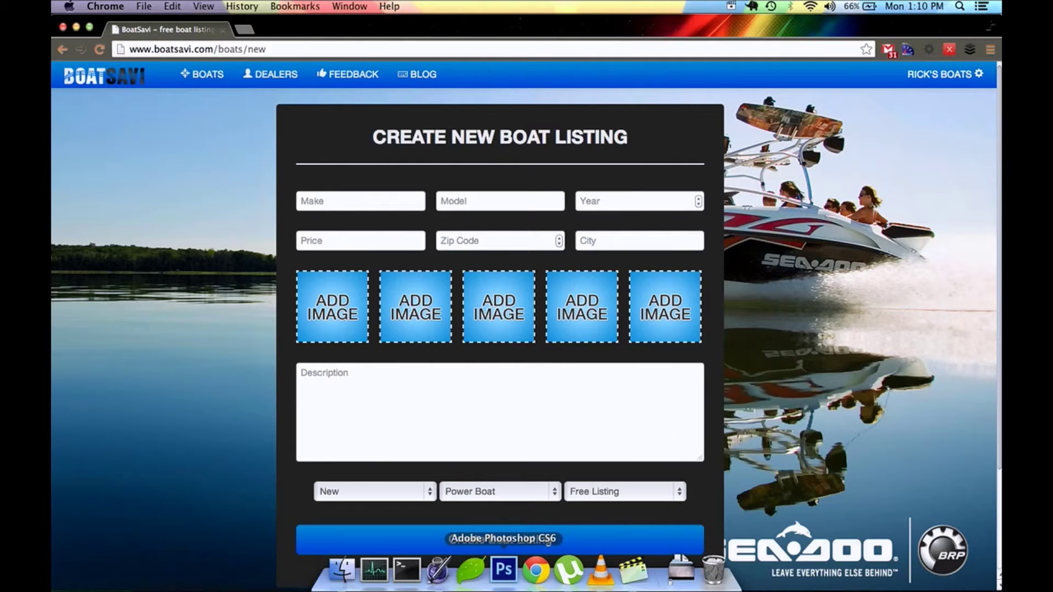
pyautogui.click(447, 580)
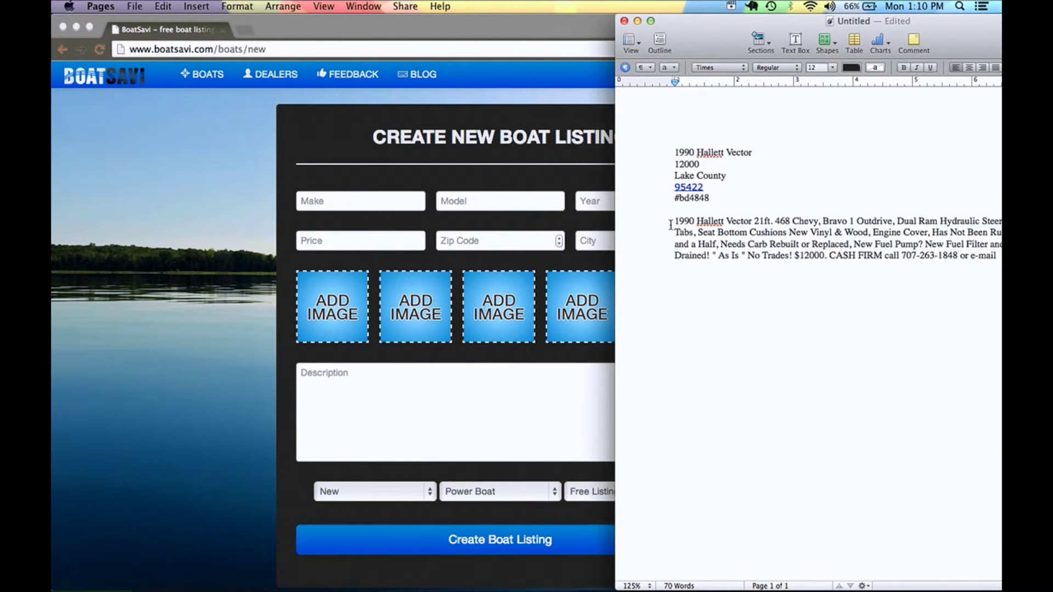
# - Copy the boat description paragraph from the notes into the Description box
pyautogui.moveTo(673, 221); pyautogui.dragTo(999, 260)
pyautogui.press('super+c')
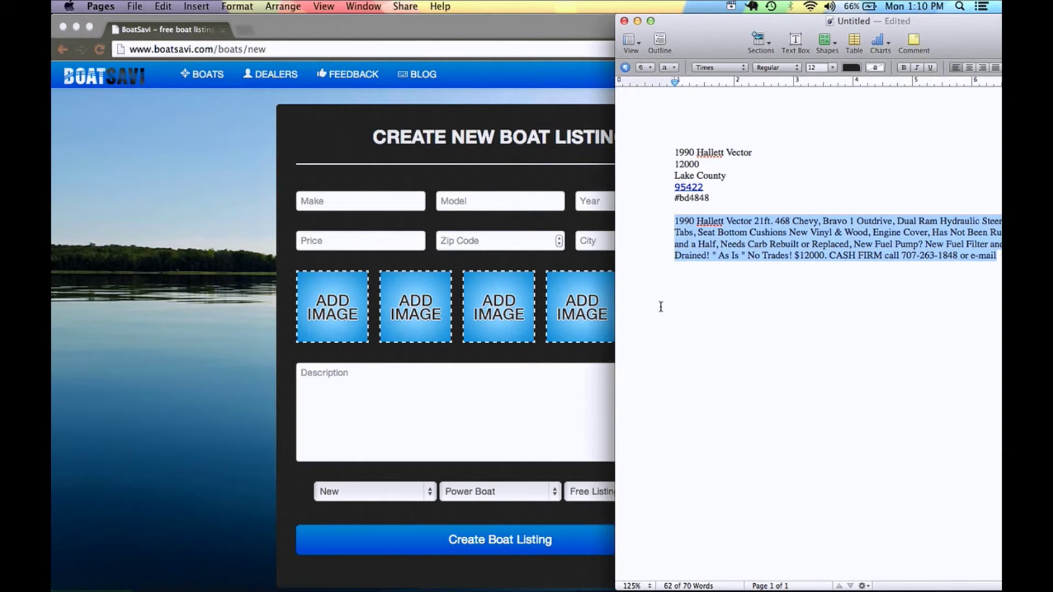
pyautogui.click(519, 386)
pyautogui.click(498, 397)
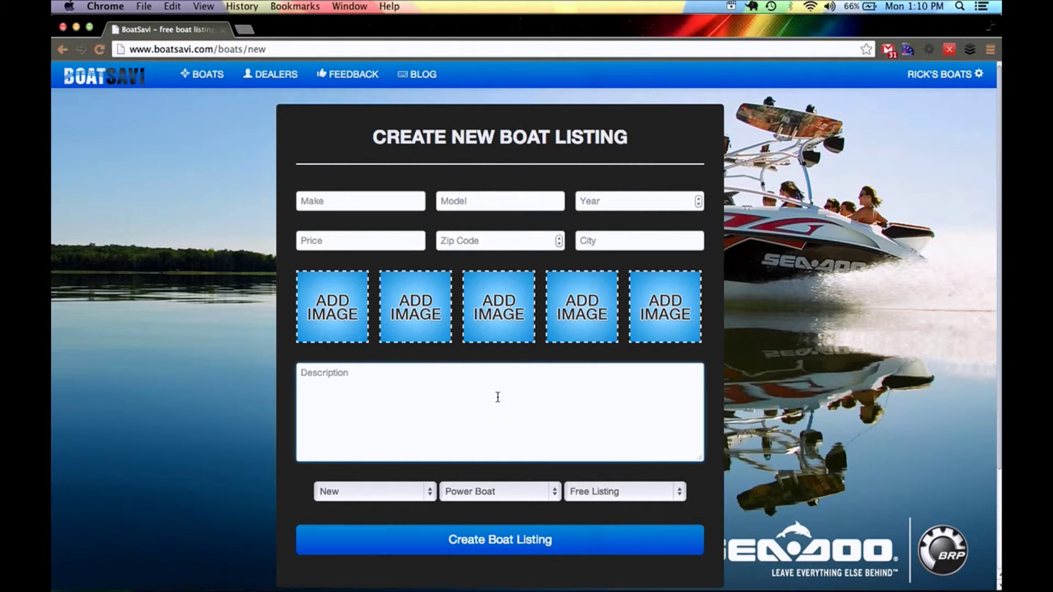
pyautogui.press('super+v')
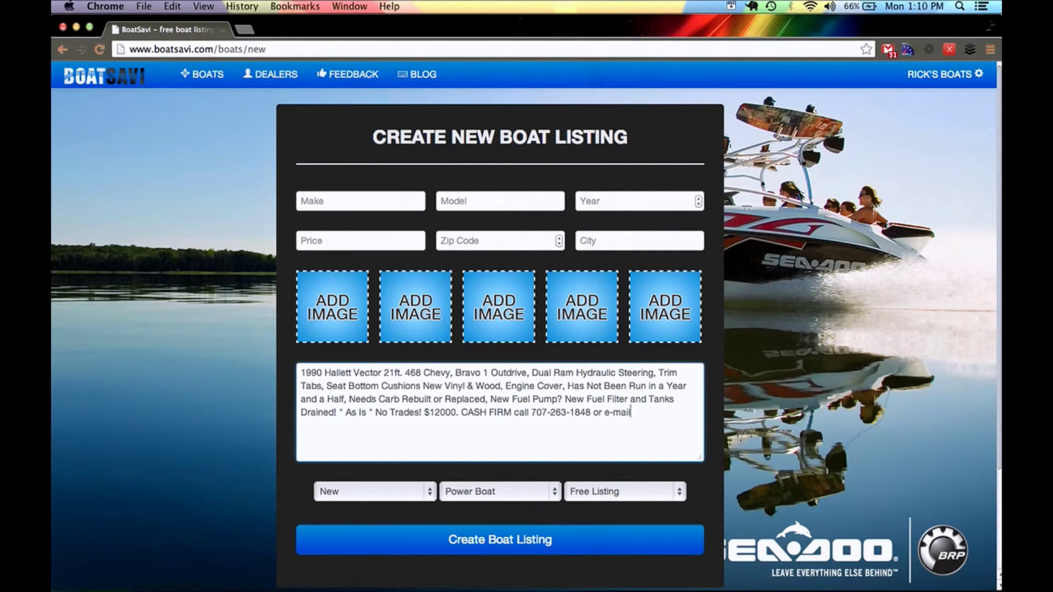
# - Copy 'Hallett' from the notes into the Make field
pyautogui.moveTo(339, 587)
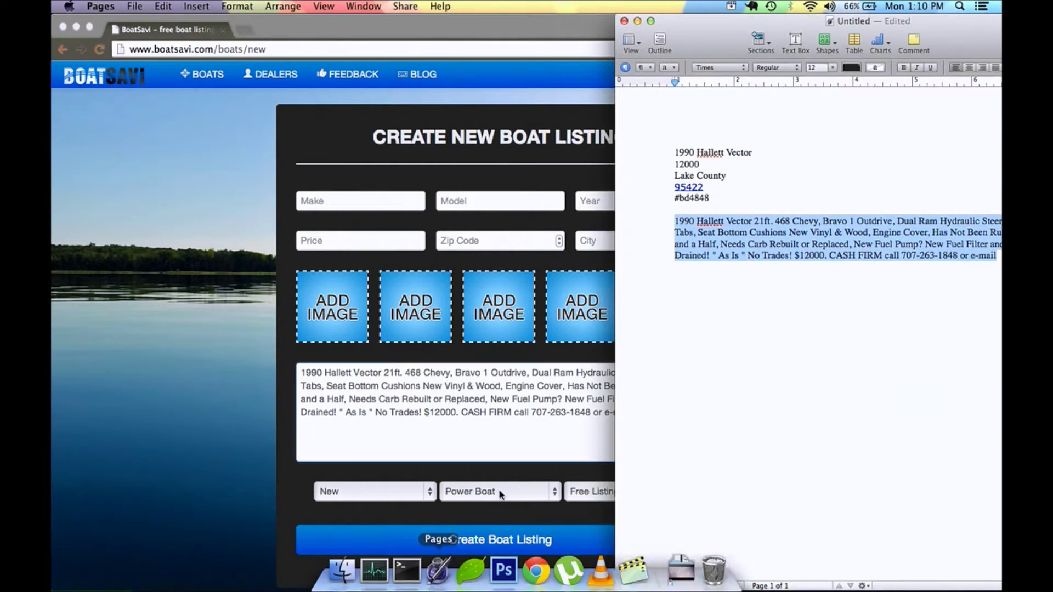
pyautogui.click(438, 572)
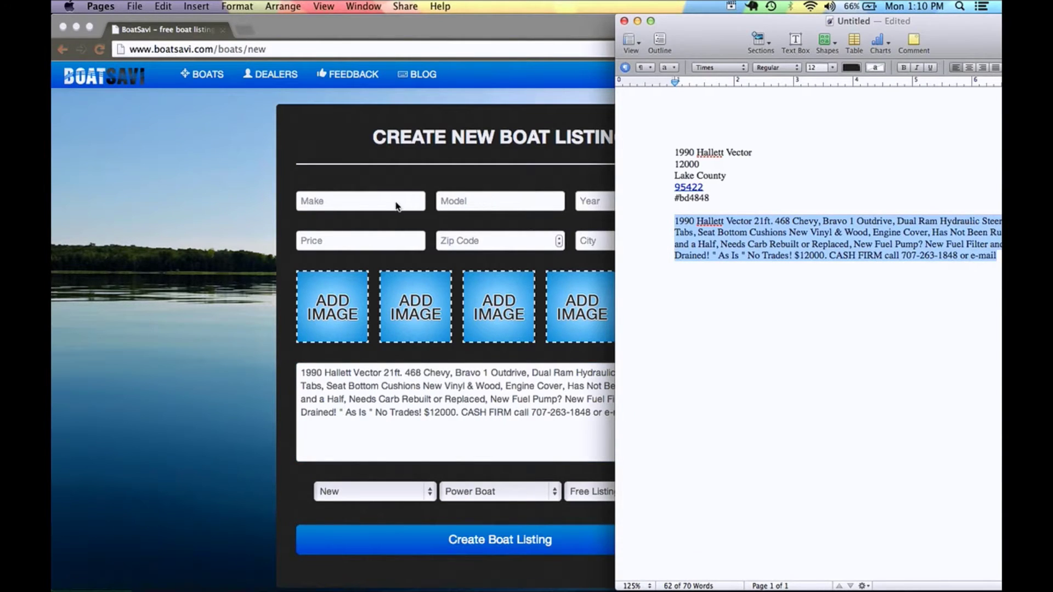
pyautogui.moveTo(724, 153); pyautogui.dragTo(699, 153)
pyautogui.press('super+c')
pyautogui.click(498, 209)
pyautogui.press('super+v')
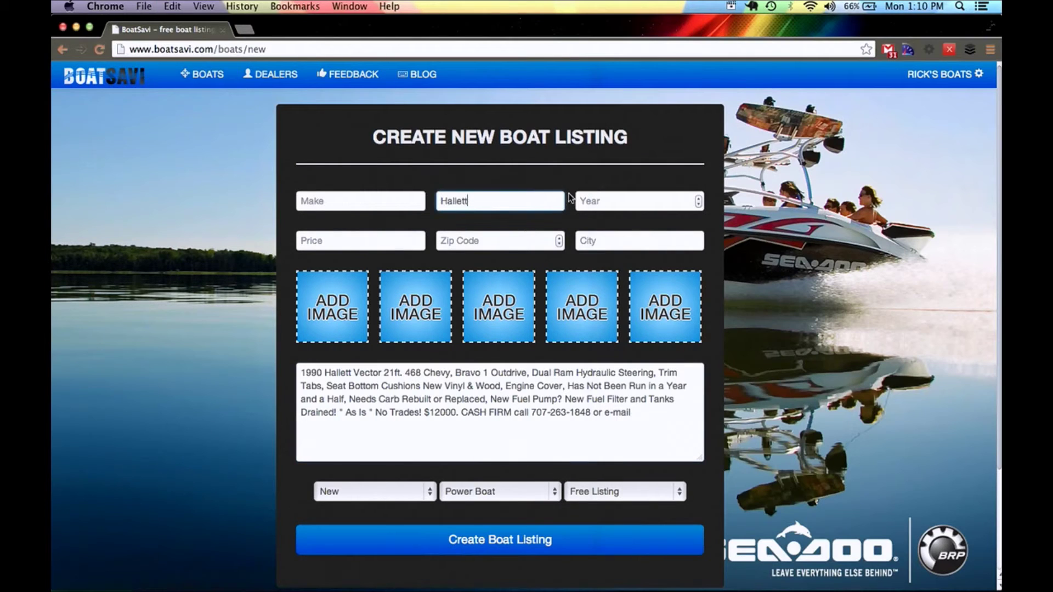
pyautogui.press('super+z')
pyautogui.click(408, 200)
pyautogui.press('super+v')
# - Enter model Vector, year 1990 and city Lake County
pyautogui.click(457, 206)
pyautogui.press('super+Tab')
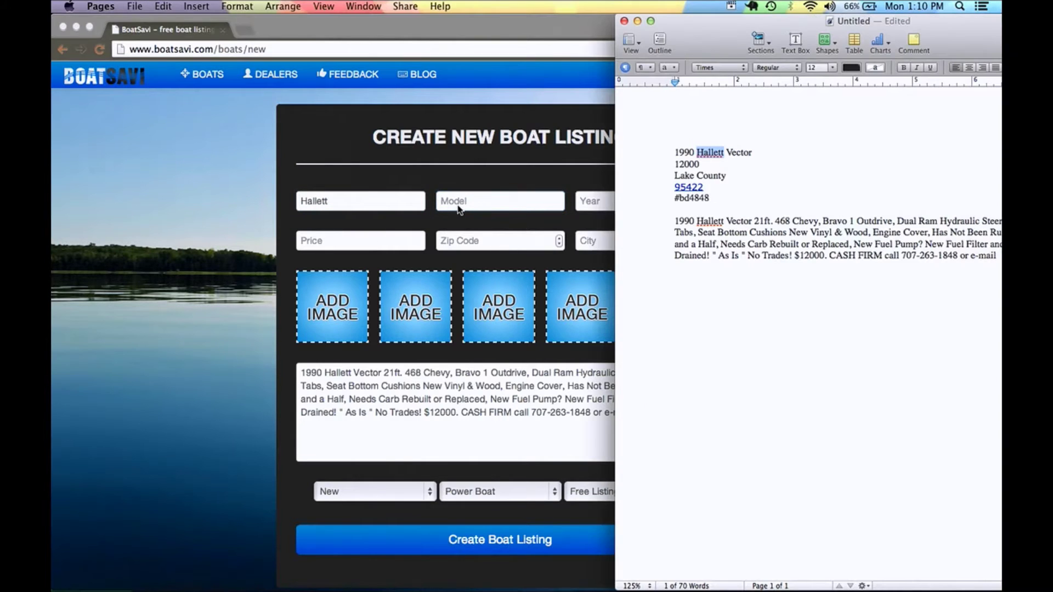
pyautogui.press('super+Tab')
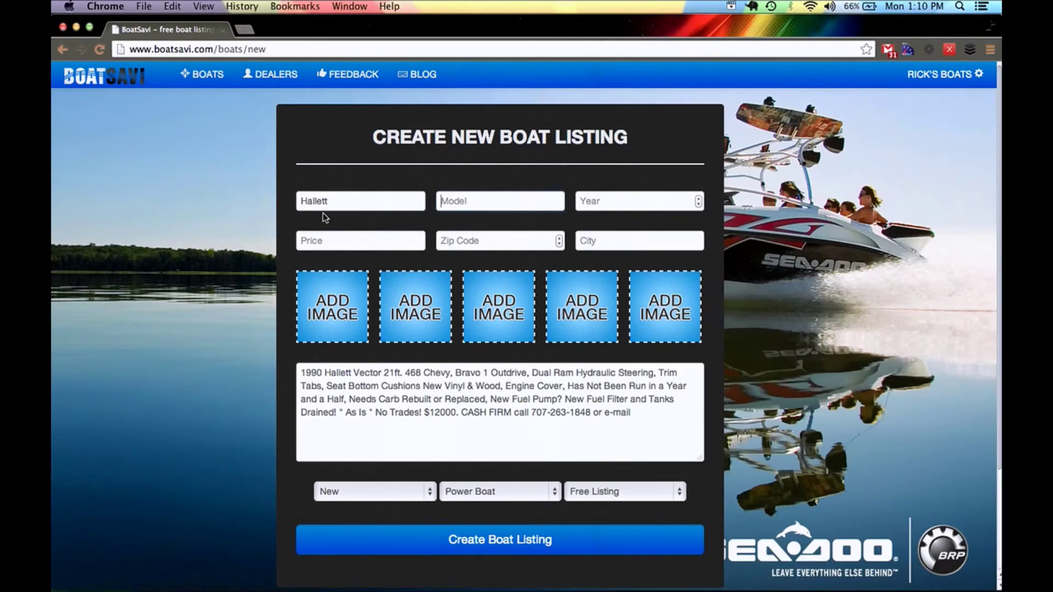
pyautogui.press('super+Tab')
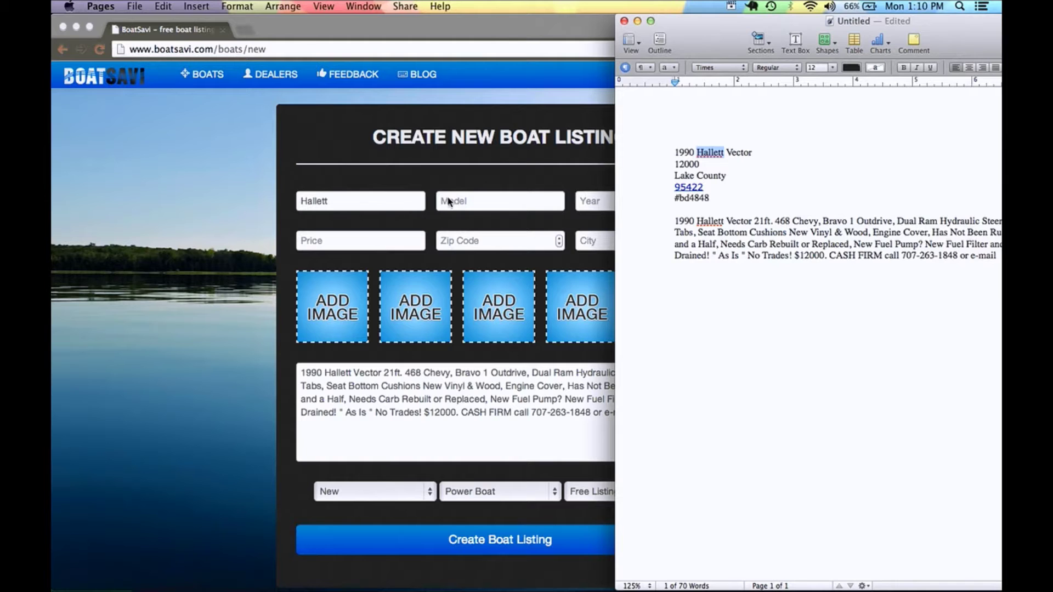
pyautogui.click(448, 201)
pyautogui.write('Vector')
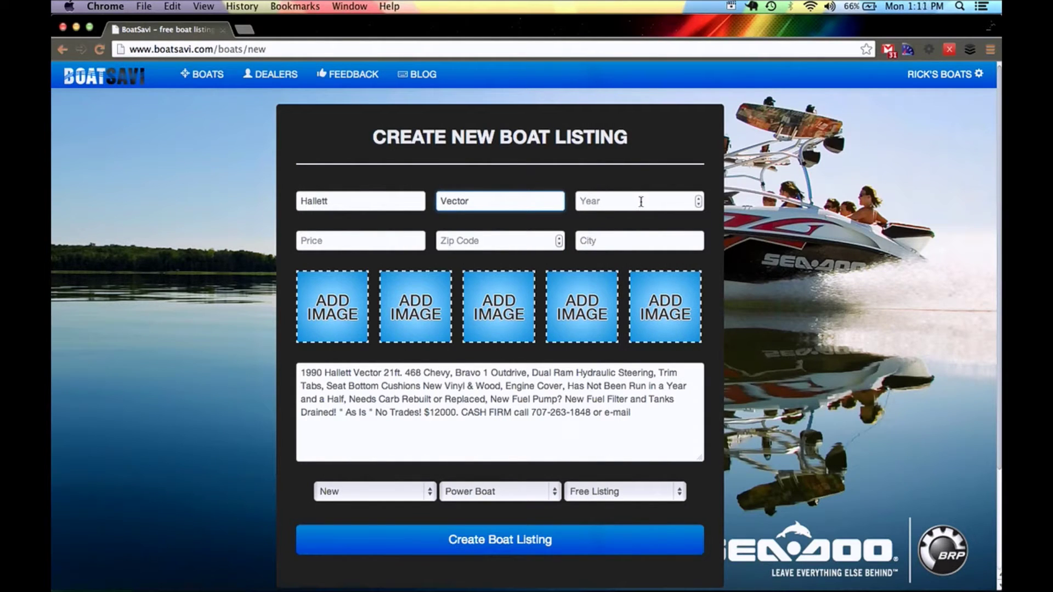
pyautogui.press('Tab')
pyautogui.write('199')
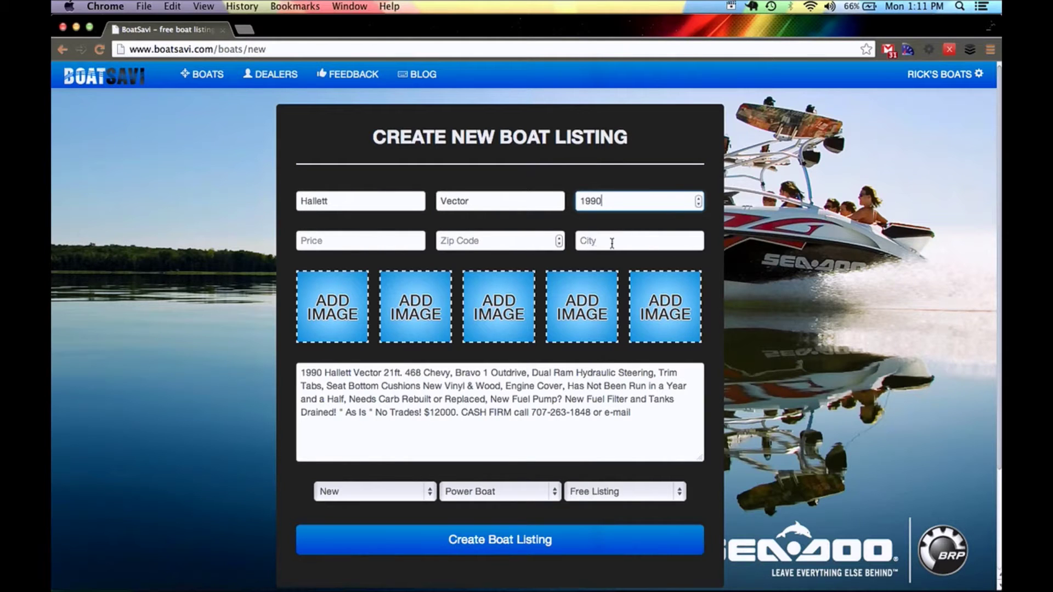
pyautogui.click(607, 243)
pyautogui.write('Lake ')
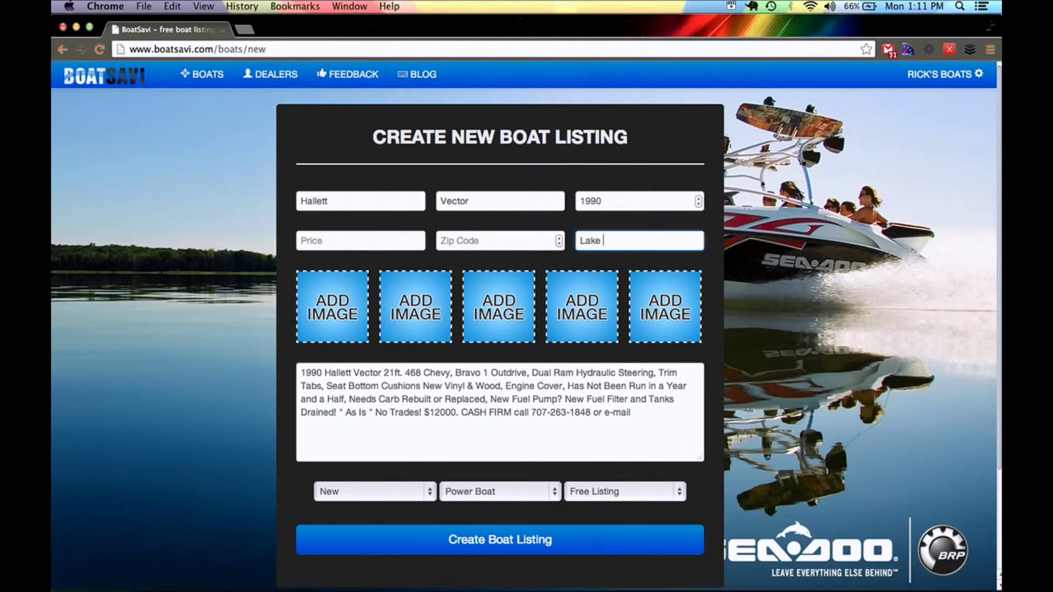
pyautogui.write('County')
# - Paste zip code 95422, enter price 12000, and set the condition to Like New
pyautogui.press('super+Tab')
pyautogui.moveTo(705, 187); pyautogui.dragTo(676, 188)
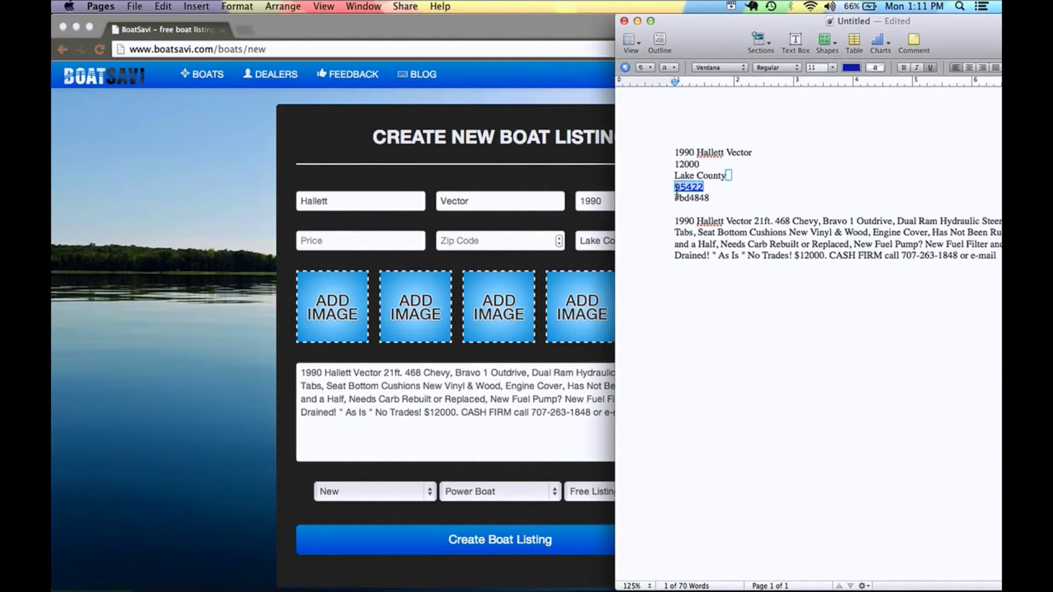
pyautogui.click(518, 241)
pyautogui.press('super+v')
pyautogui.press('super+Tab')
pyautogui.press('super+Tab')
pyautogui.press('super+Tab')
pyautogui.press('super+Tab')
pyautogui.click(356, 245)
pyautogui.write('12000')
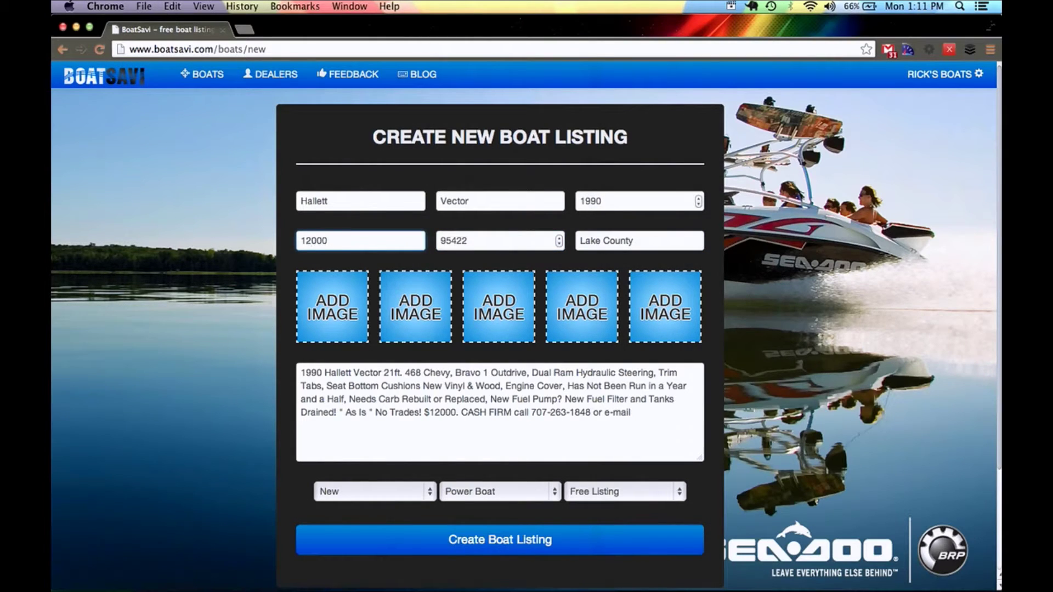
pyautogui.click(417, 490)
pyautogui.click(411, 501)
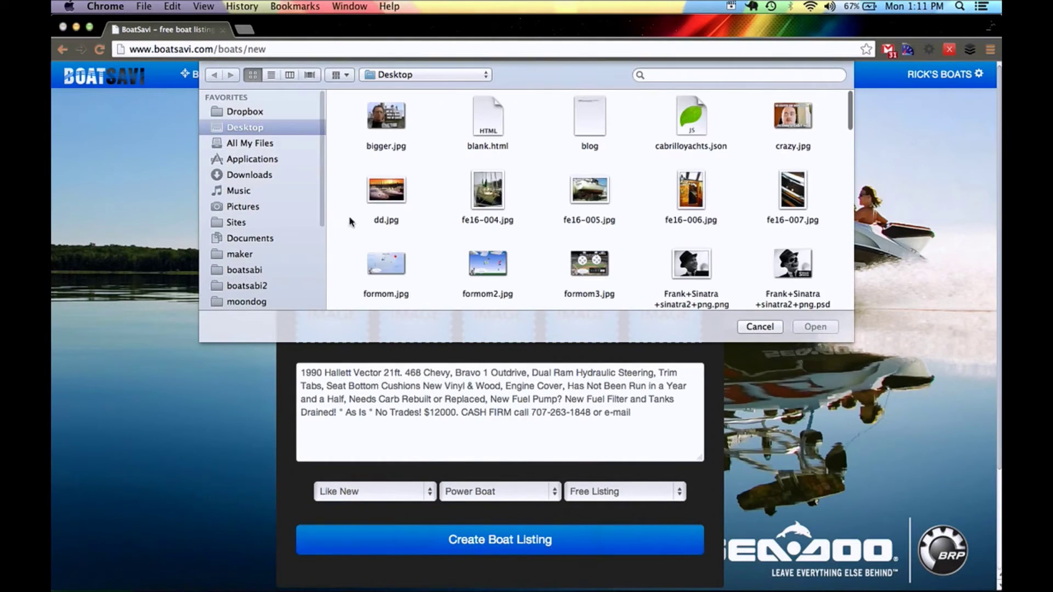
# - Open the boatsabi > boat folder and add the first boat photo to the listing
pyautogui.click(249, 272)
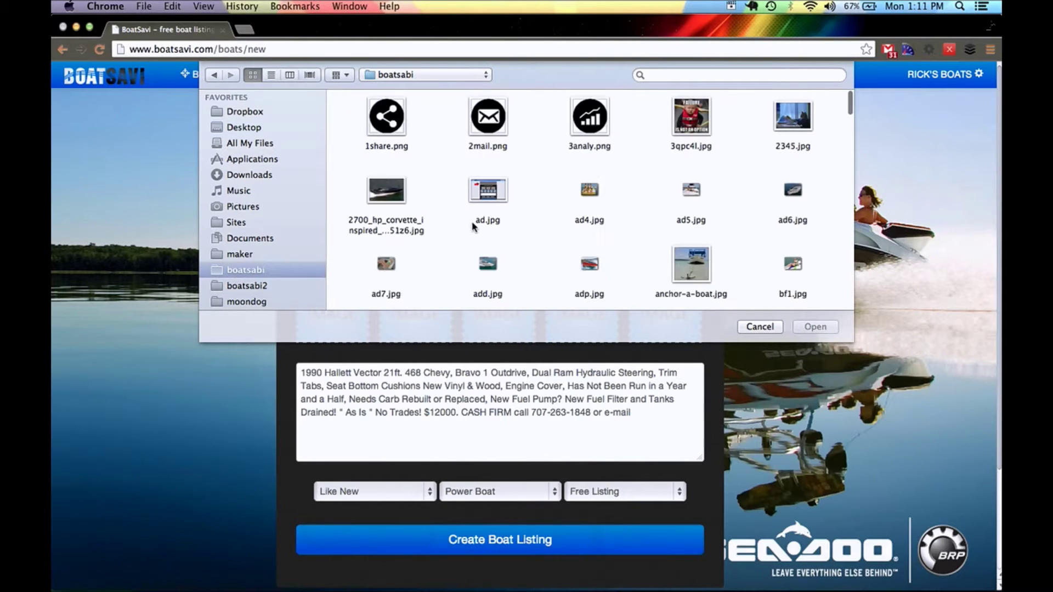
pyautogui.scroll(-5, 627, 230)
pyautogui.doubleClick(680, 180)
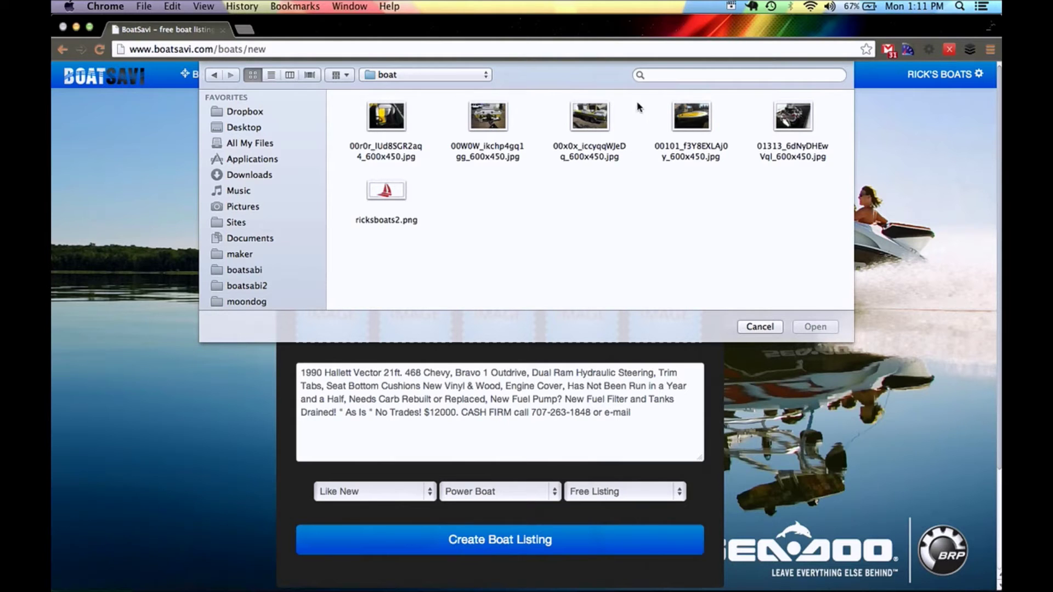
pyautogui.click(582, 126)
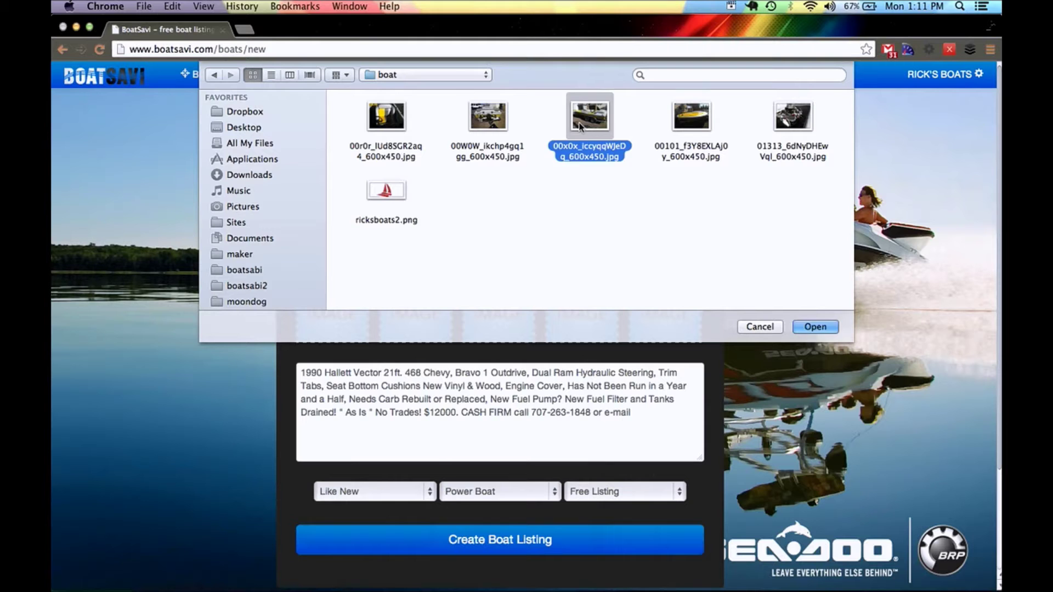
pyautogui.doubleClick(582, 126)
# - Fill the remaining four image slots with boat photos, including 00W0W, 00101 and 01313
pyautogui.click(422, 319)
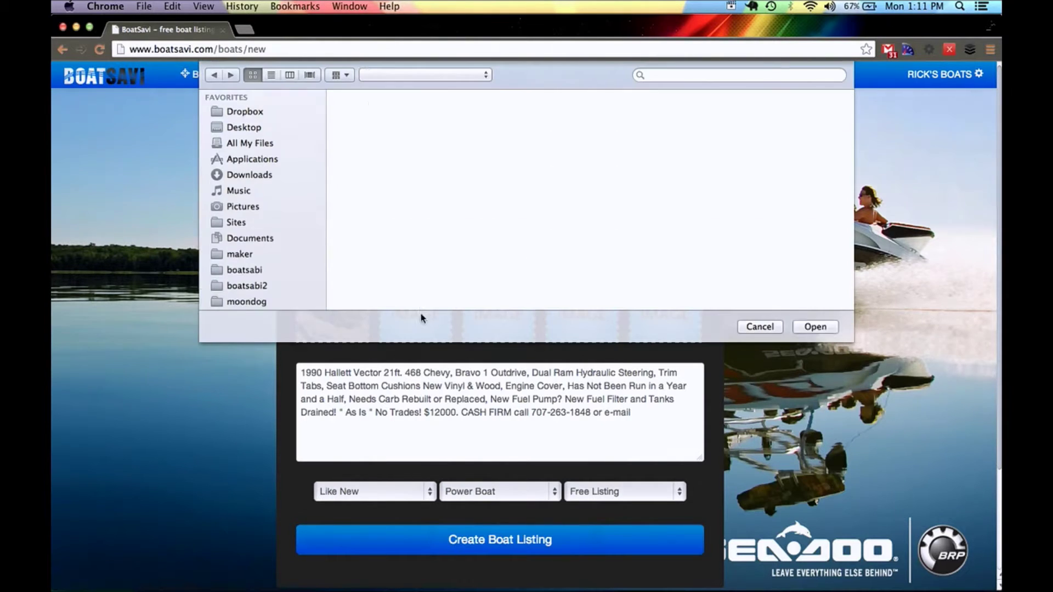
pyautogui.doubleClick(492, 124)
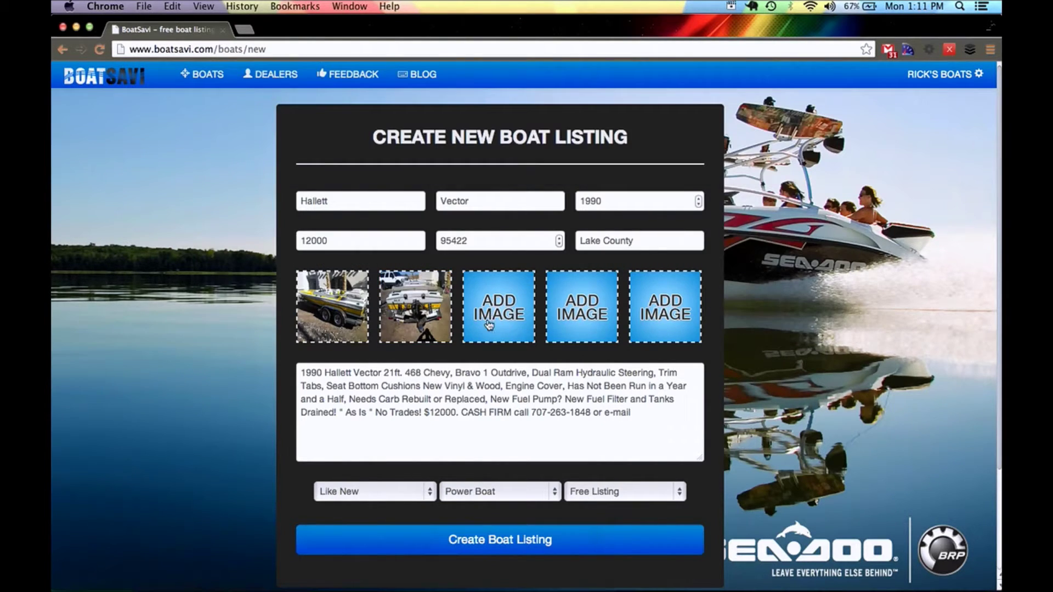
pyautogui.click(490, 319)
pyautogui.doubleClick(385, 125)
pyautogui.click(586, 293)
pyautogui.doubleClick(694, 131)
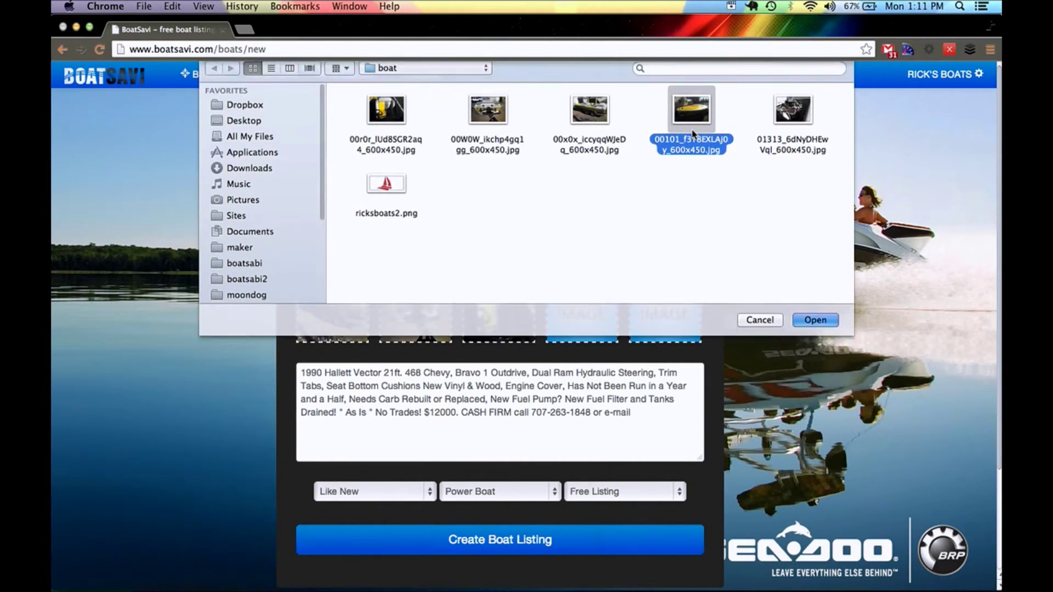
pyautogui.click(681, 327)
pyautogui.doubleClick(793, 117)
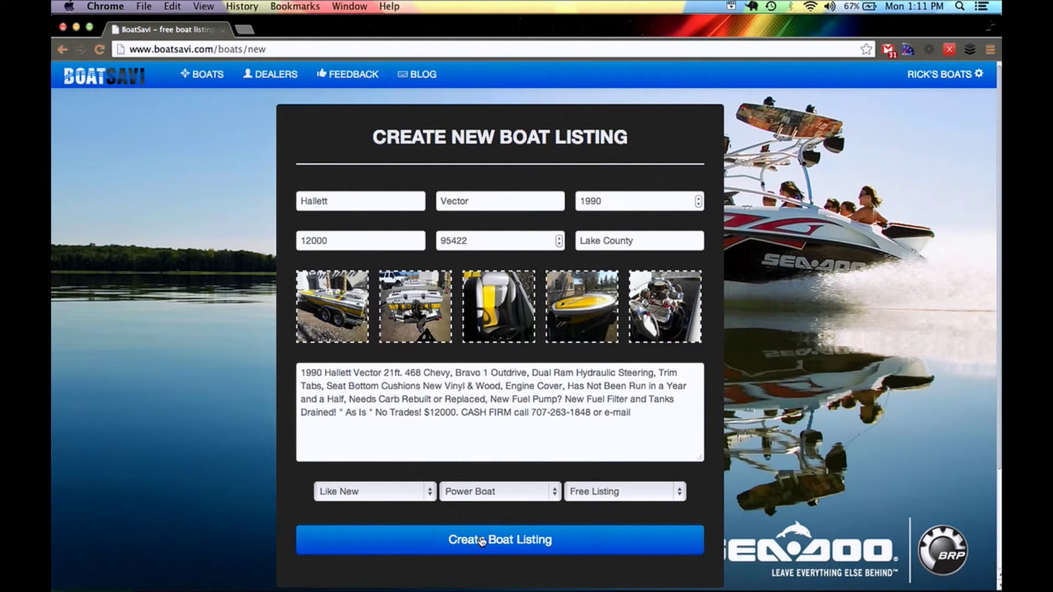
pyautogui.click(624, 491)
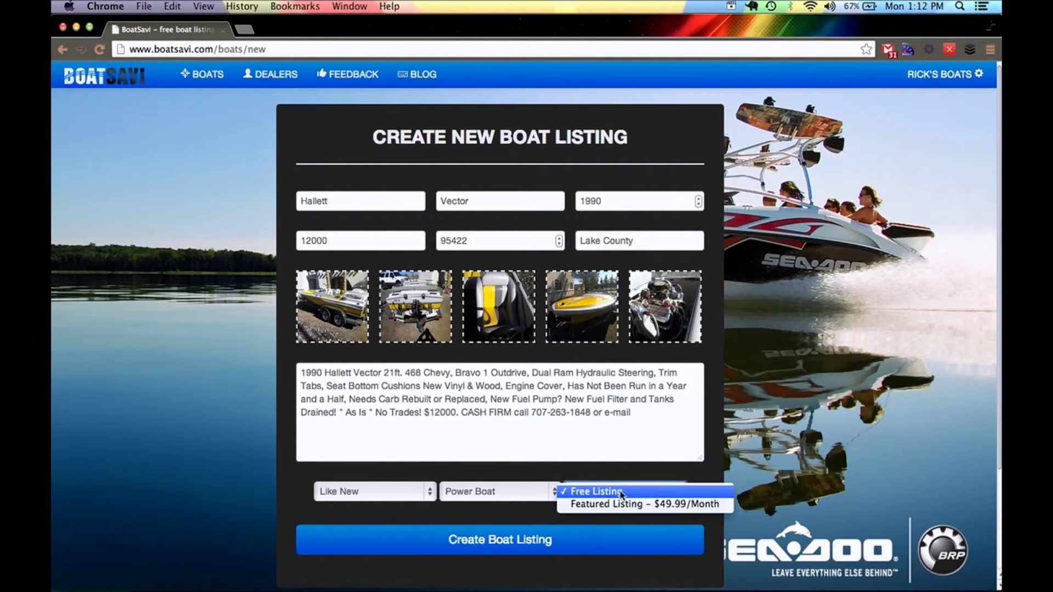
# - Keep Free Listing and create the Hallett Vector boat listing
pyautogui.click(493, 543)
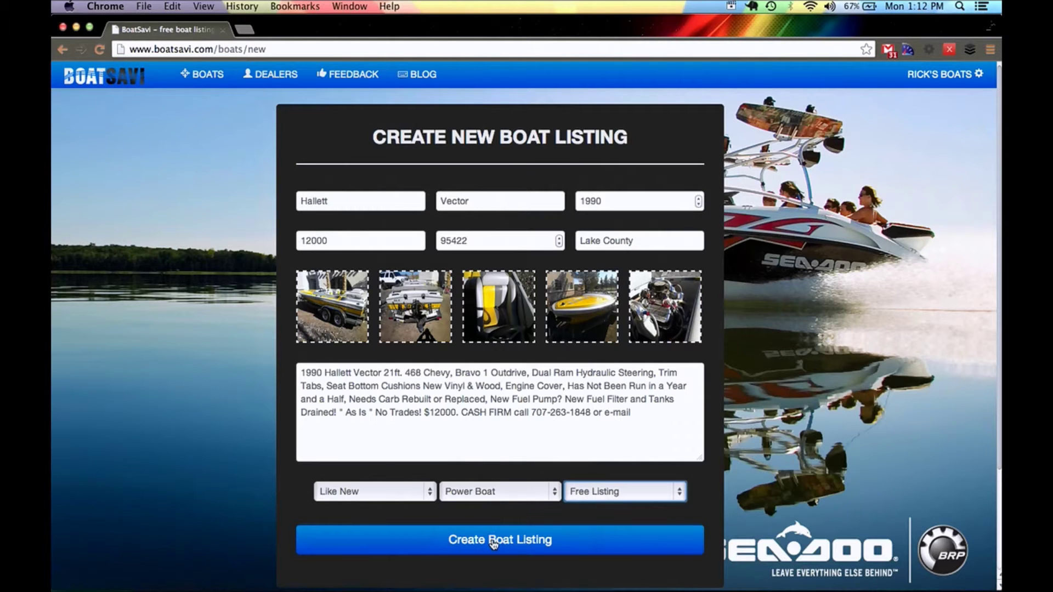
pyautogui.click(498, 544)
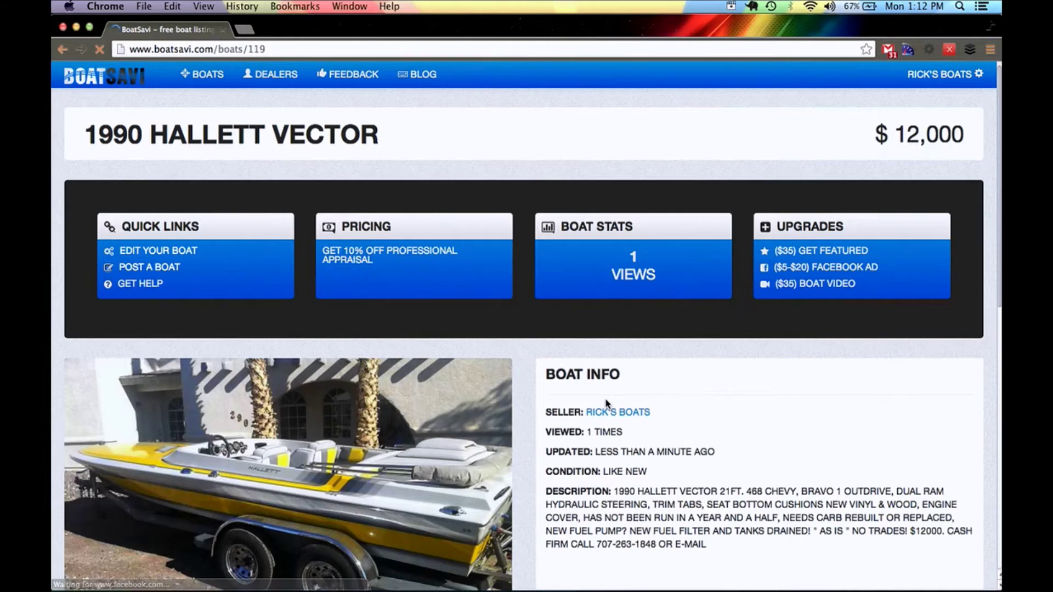
# - Review the published 1990 Hallett Vector listing, then open the RICK'S BOATS account menu
pyautogui.scroll(-10, 606, 406)
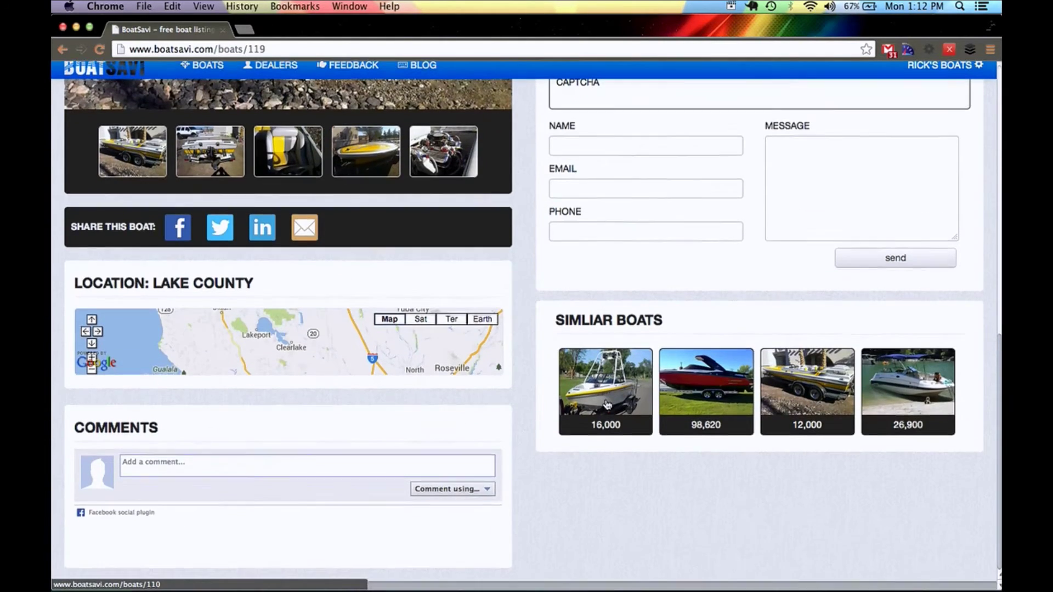
pyautogui.scroll(10, 606, 405)
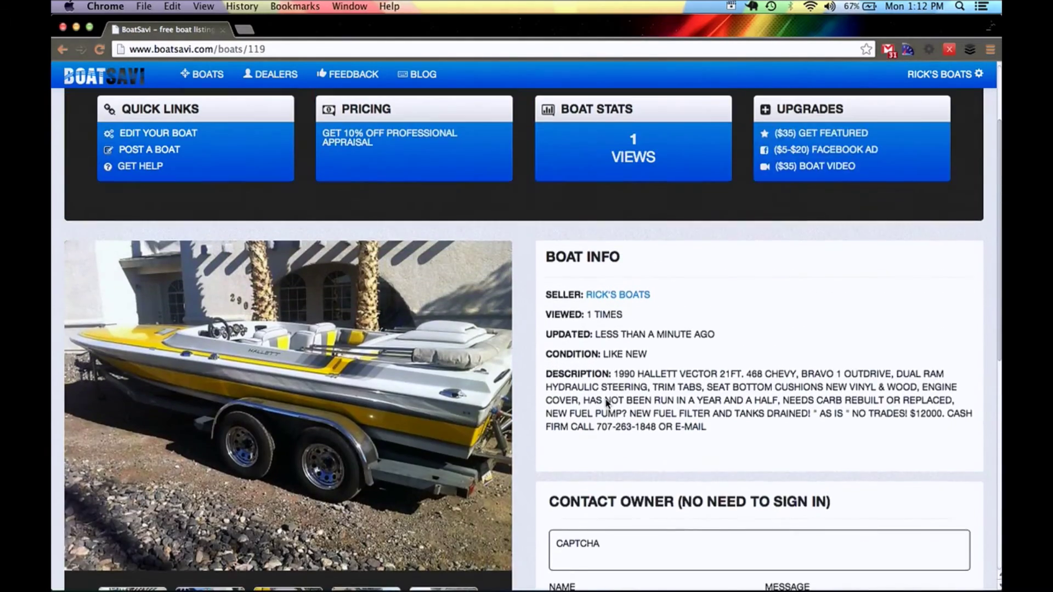
pyautogui.scroll(2, 605, 403)
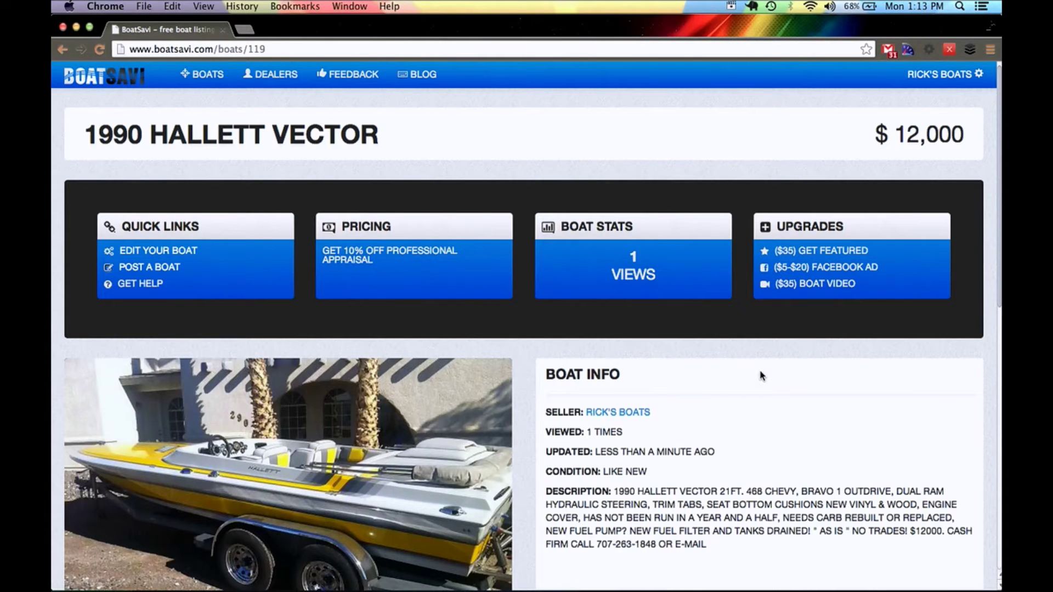
pyautogui.scroll(-5, 760, 375)
pyautogui.scroll(-3, 760, 375)
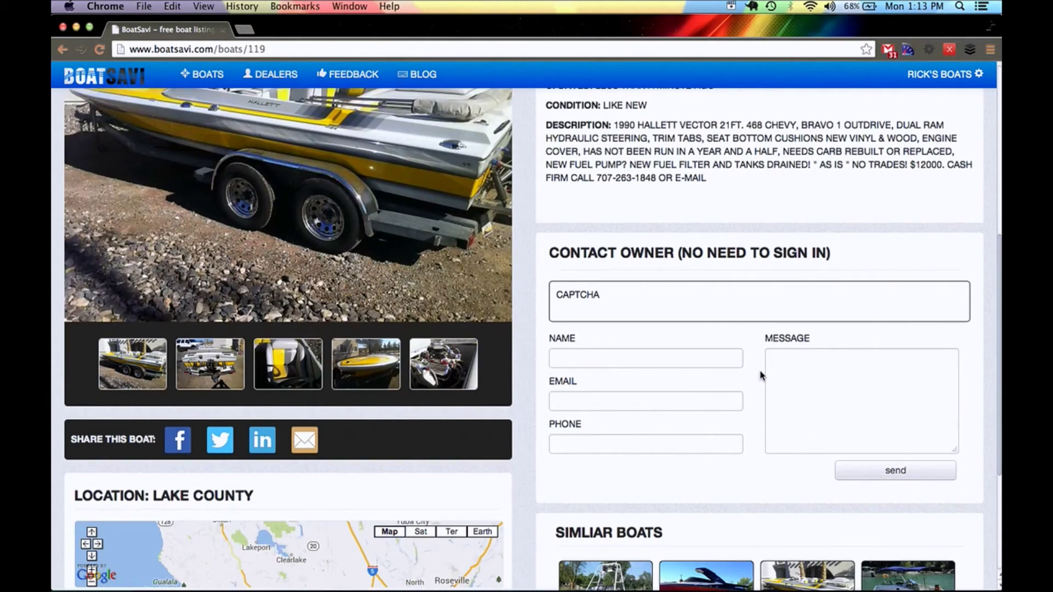
pyautogui.scroll(1, 557, 391)
pyautogui.scroll(2, 557, 391)
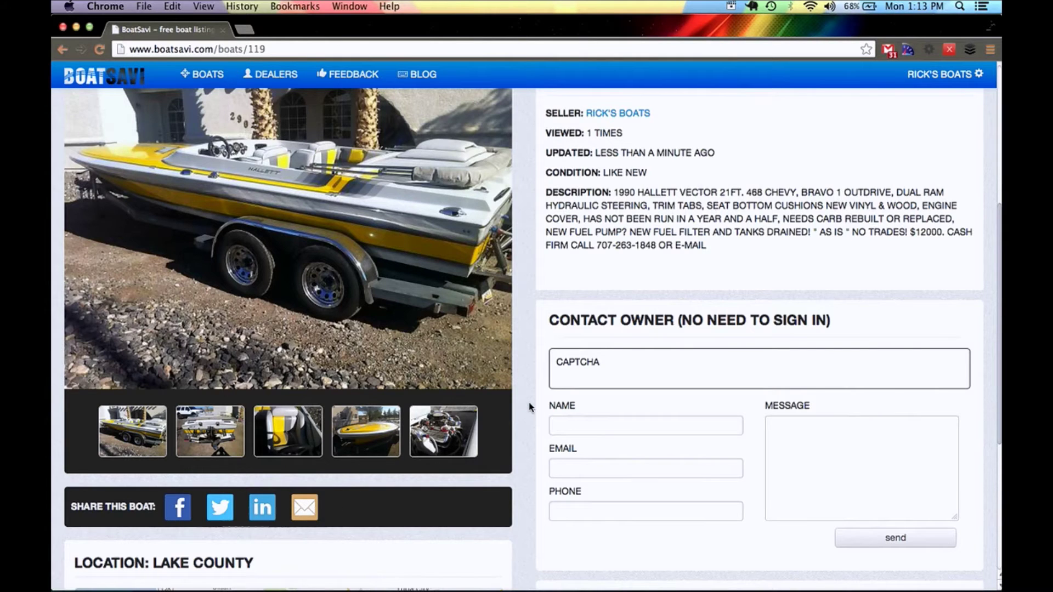
pyautogui.scroll(2, 530, 407)
pyautogui.scroll(-8, 529, 407)
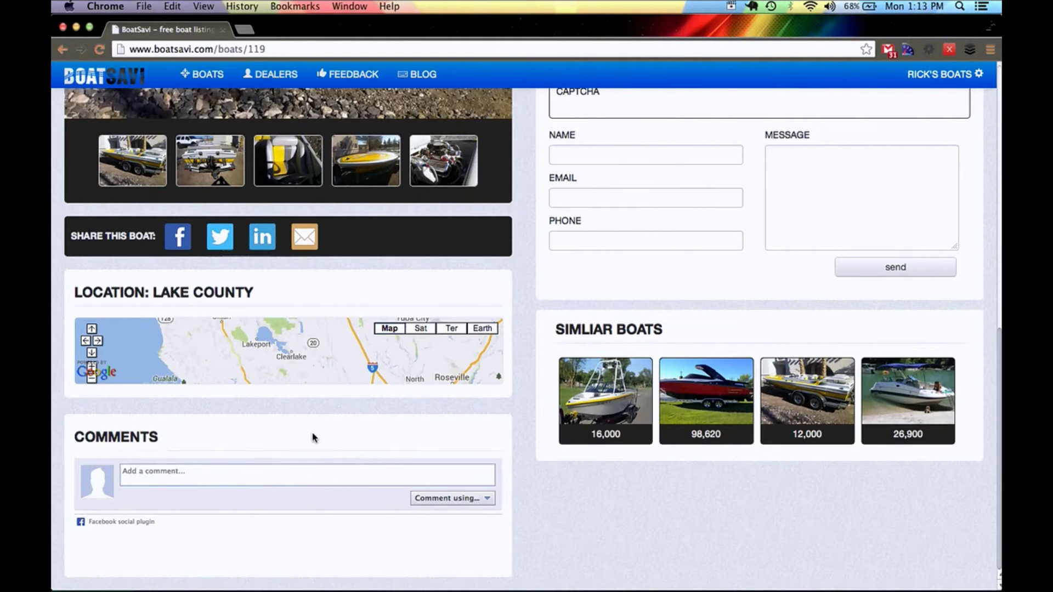
pyautogui.scroll(6, 314, 380)
pyautogui.scroll(7, 312, 379)
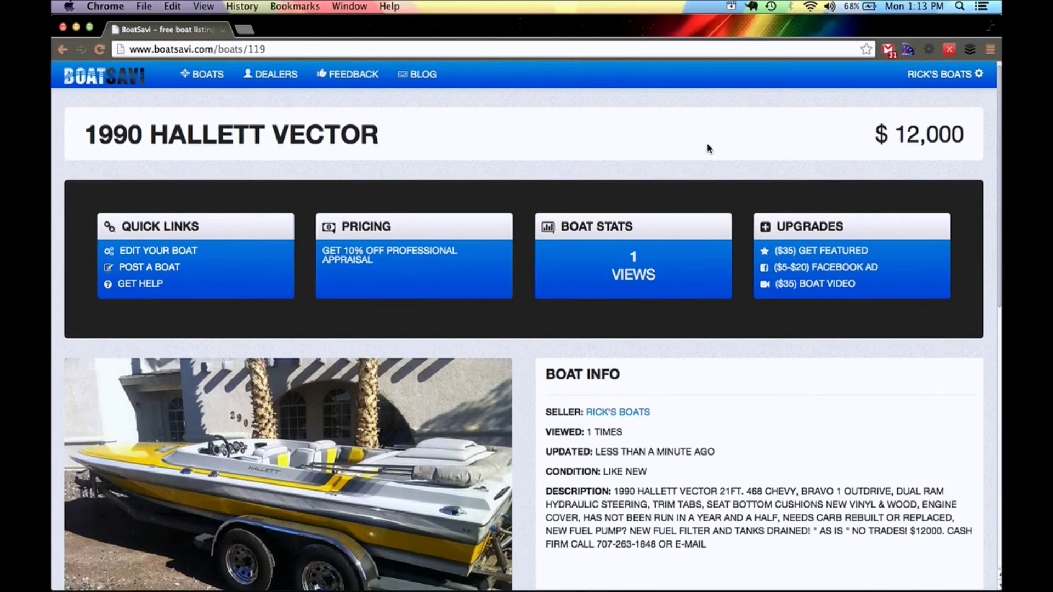
pyautogui.click(967, 79)
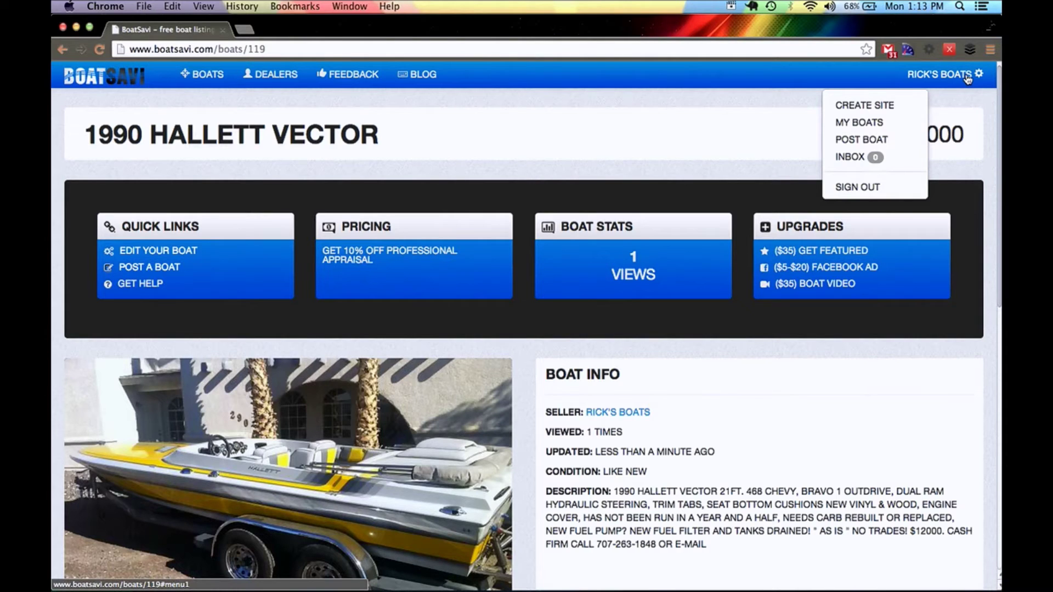
# - Start a new dealer site and upload ricksboats2.png as its logo
pyautogui.click(859, 106)
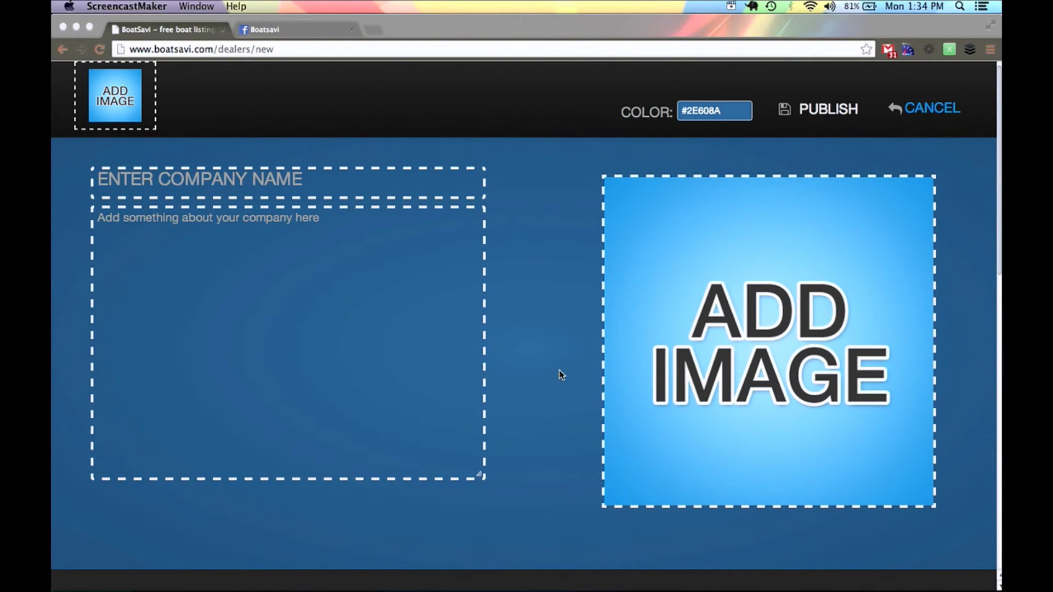
pyautogui.scroll(-15, 562, 375)
pyautogui.scroll(15, 561, 375)
pyautogui.scroll(2, 562, 375)
pyautogui.click(136, 101)
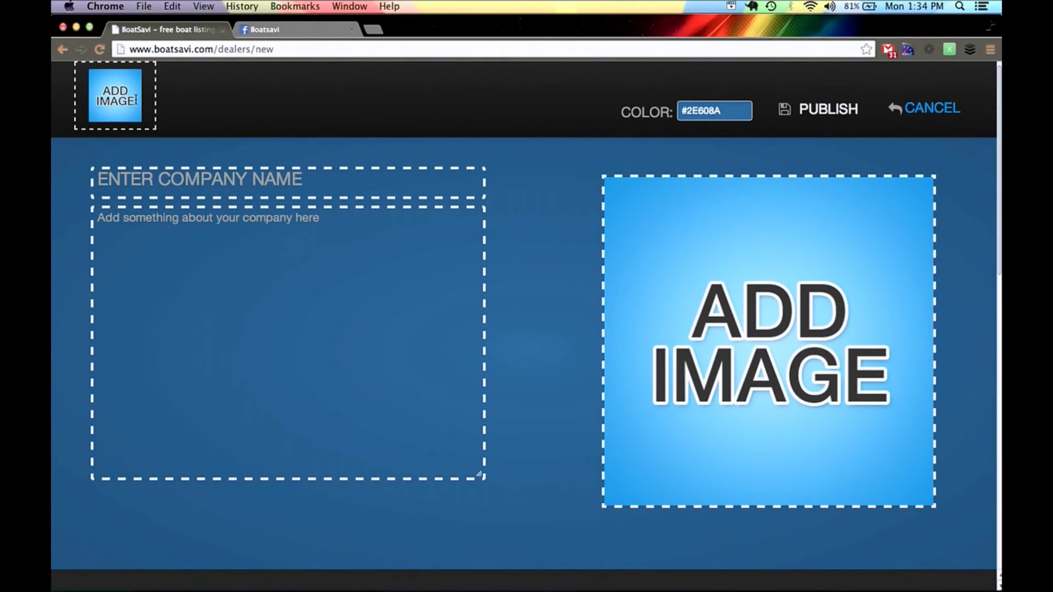
pyautogui.click(122, 102)
pyautogui.click(497, 199)
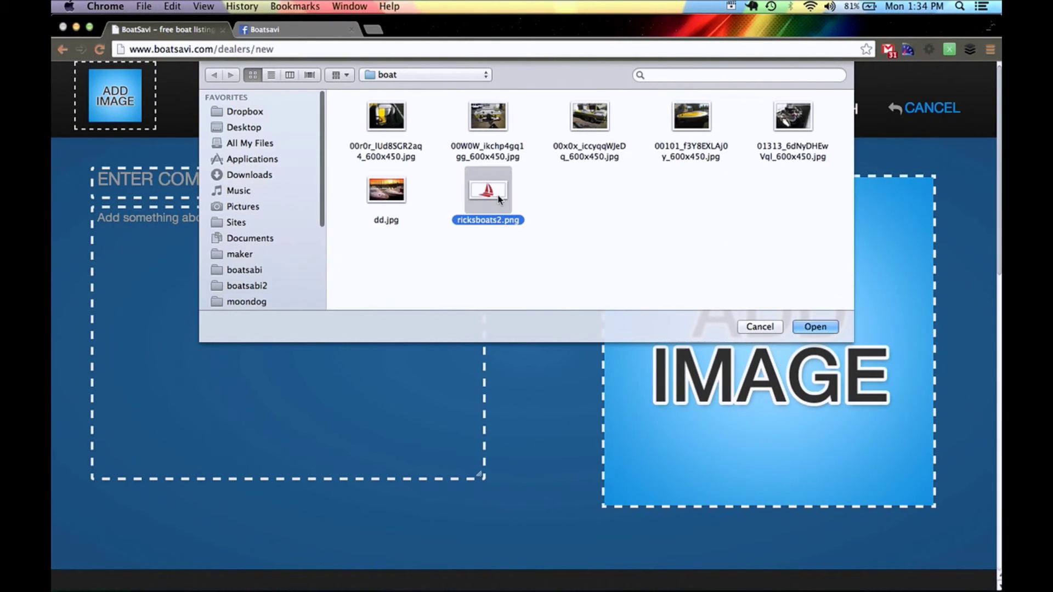
pyautogui.doubleClick(498, 199)
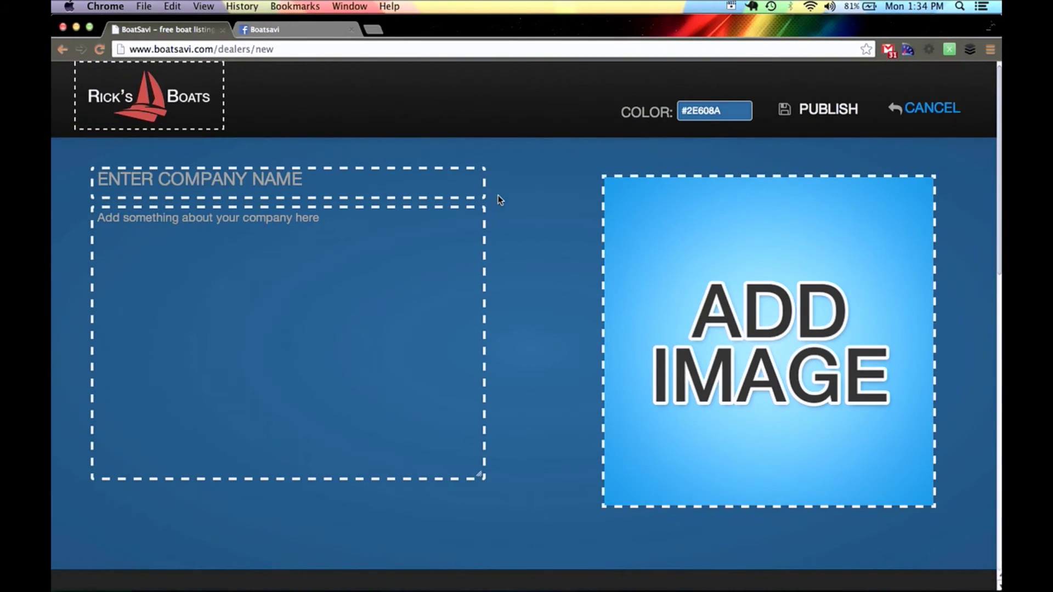
# - Enter the company name Rick's Boats and paste a Lorem ipsum placeholder description
pyautogui.click(426, 183)
pyautogui.write('Ri')
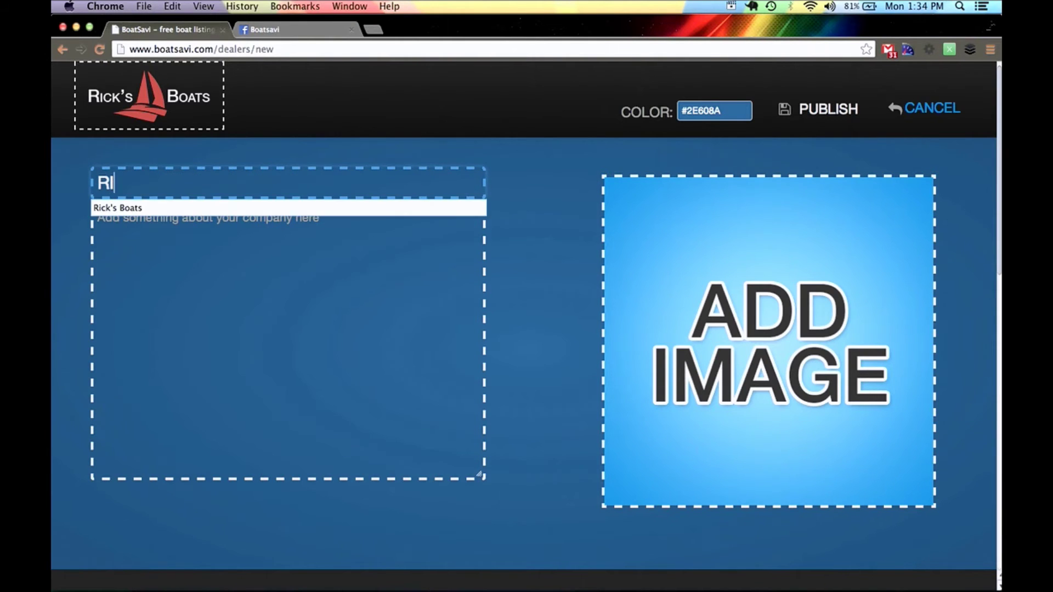
pyautogui.press('Return')
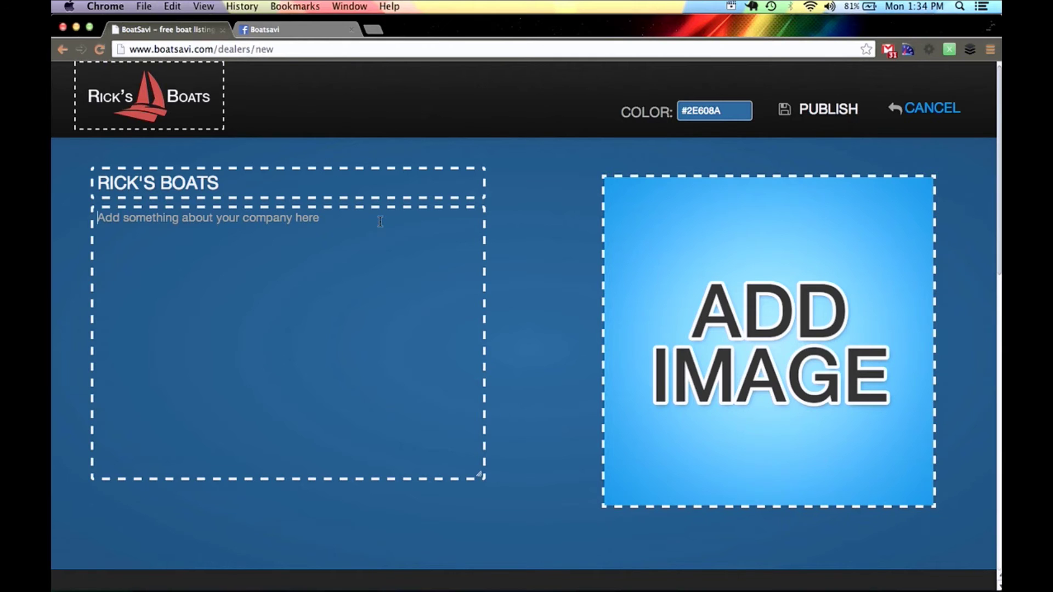
pyautogui.write('Lorem ipsum dolor sit amet, consectetur adipisicing elit, sed do eiusmod tempor incididunt ut labore et dolore magna aliqua. Ut enim ad minim veniam, quis nostrud exercitation ullamco laboris nisi ut aliquip ex ea commodo consequat. Duis aute irure dolor in reprehenderit in voluptate velit esse cillum dolore eu fugiat nulla pariatur. Excepteur sint occaecat cupidatat non proident, sunt in culpa qui officia deserunt mollit anim id est laborum.')
pyautogui.write('Lorem ipsum dolor sit amet, consectetur adipisicing elit, sed do eiusmod tempor incididunt ut labore et dolore magna aliqua. Ut enim ad minim veniam, quis nostrud exercitation ullamco laboris nisi ut aliquip ex ea commodo consequat. Duis aute irure dolor in reprehenderit in voluptate velit esse cillum dolore eu fugiat nulla pariatur. Excepteur sint occaecat cupidatat non proident, sunt in culpa qui officia deserunt mollit anim id est laborum.')
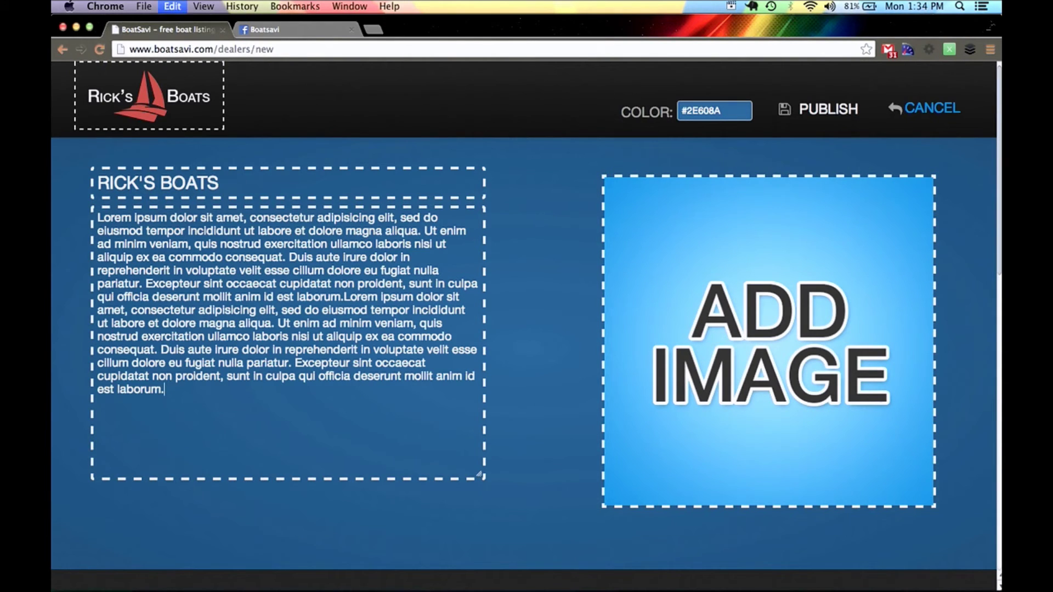
pyautogui.click(735, 307)
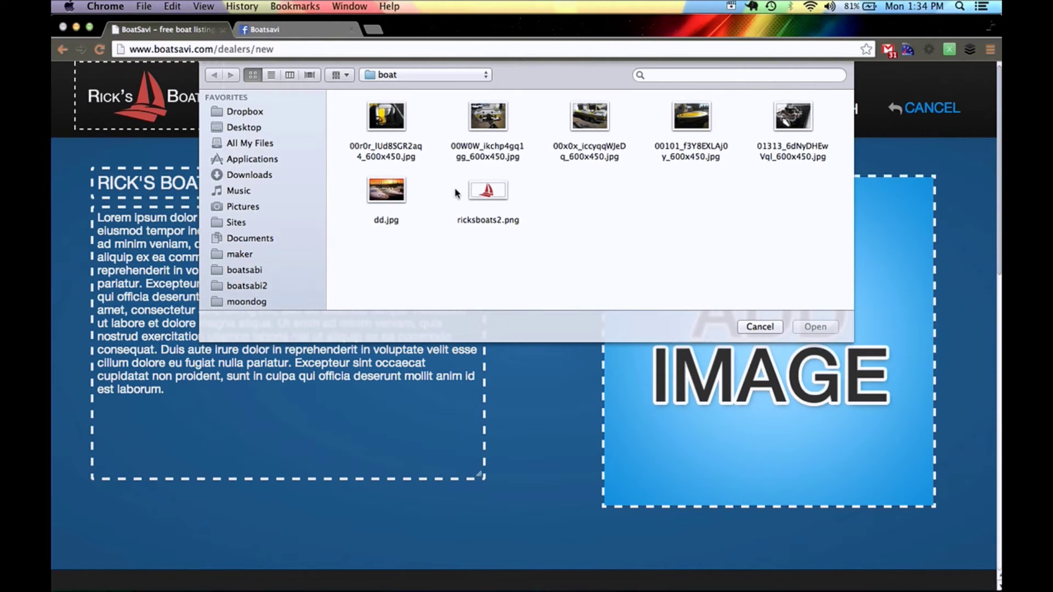
# - Use the dd.jpg marina photo as the site banner
pyautogui.click(395, 191)
pyautogui.doubleClick(394, 190)
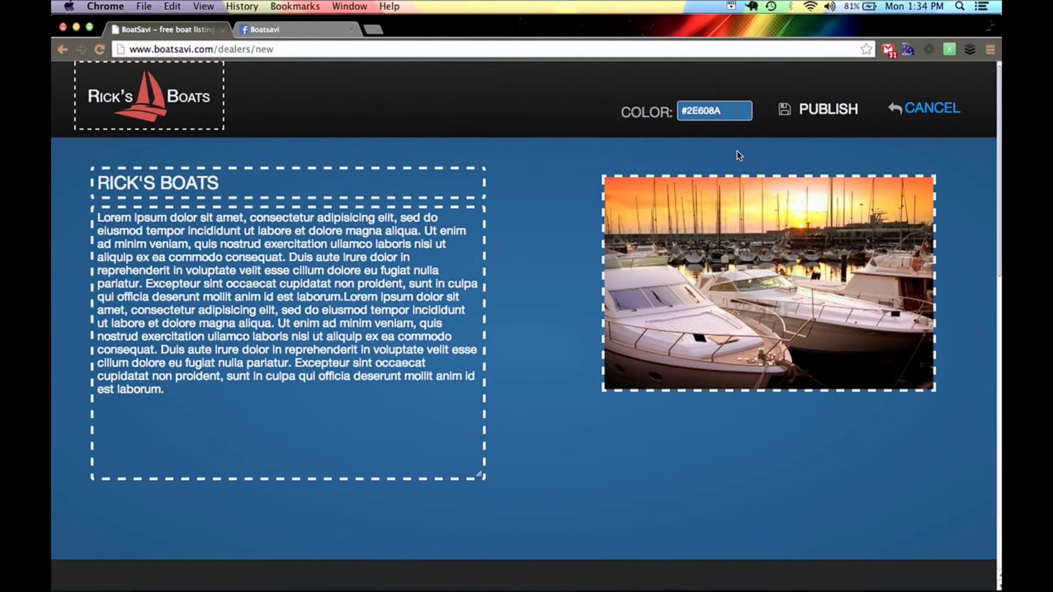
pyautogui.click(733, 114)
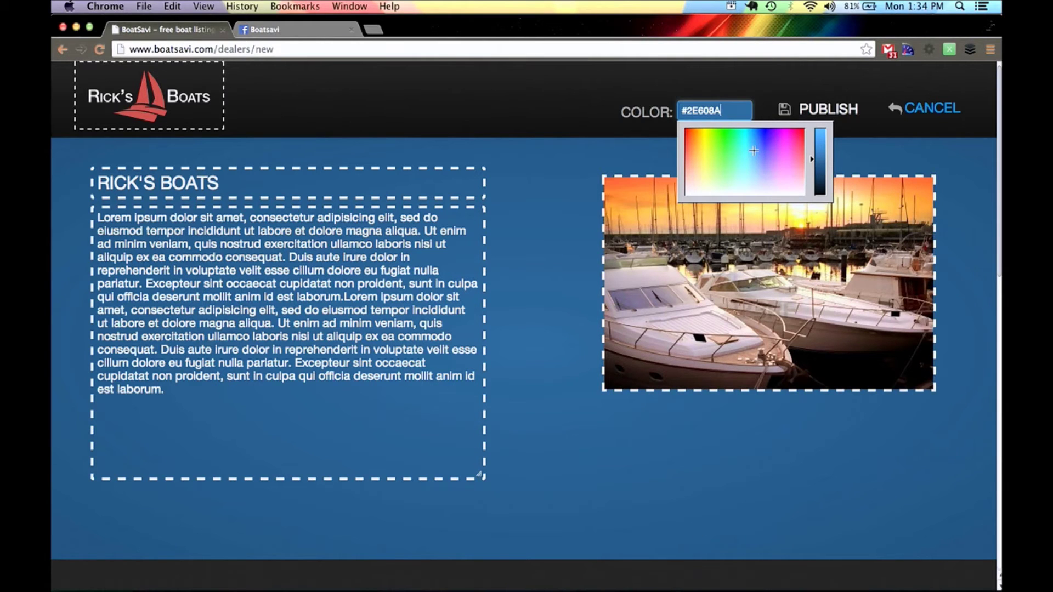
# - Replace the #2E608A theme colour with red #bd4848 copied from the Pages notes
pyautogui.click(422, 573)
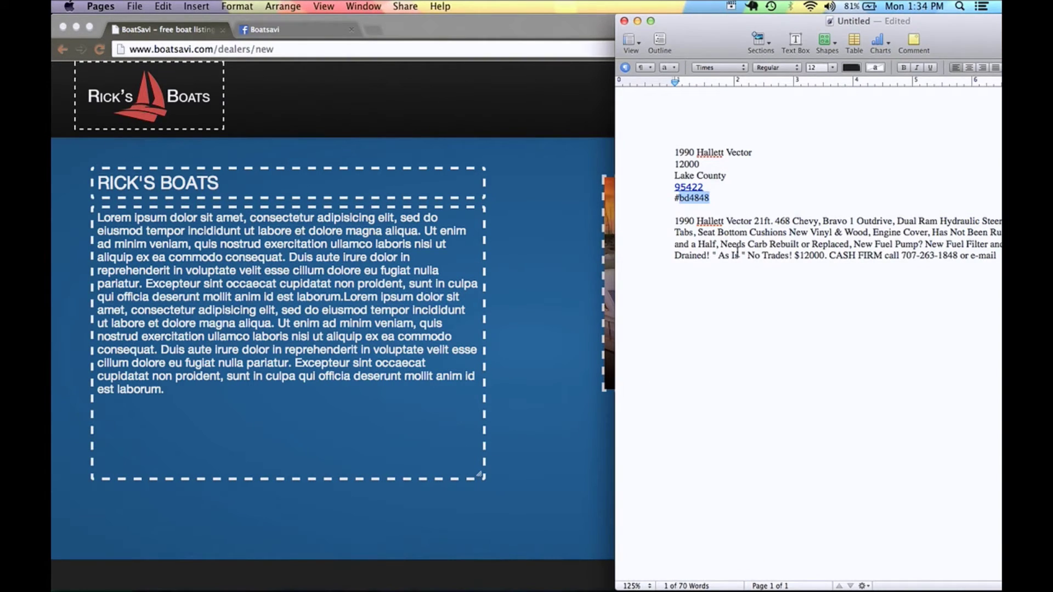
pyautogui.moveTo(712, 199); pyautogui.dragTo(629, 197)
pyautogui.press('super+c')
pyautogui.press('super+Tab')
pyautogui.moveTo(727, 114); pyautogui.dragTo(680, 113)
pyautogui.press('super+v')
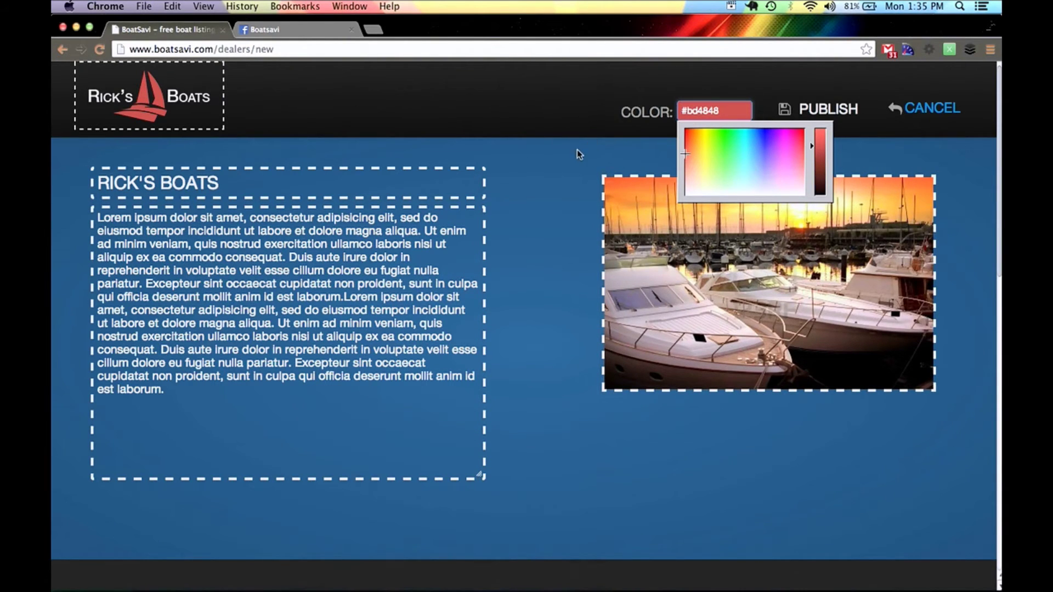
pyautogui.press('Return')
pyautogui.click(747, 322)
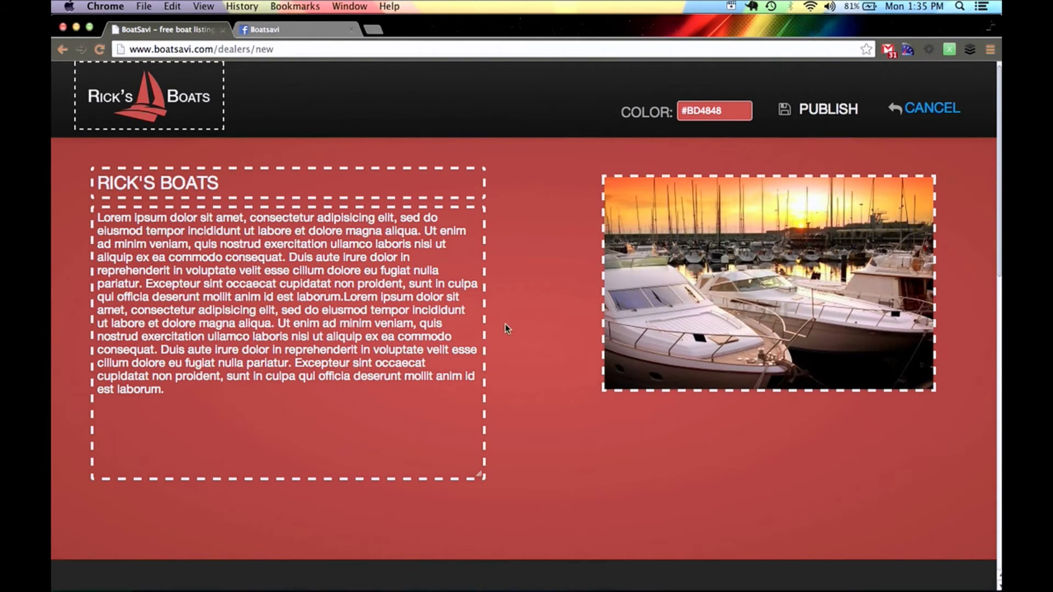
pyautogui.scroll(-10, 514, 359)
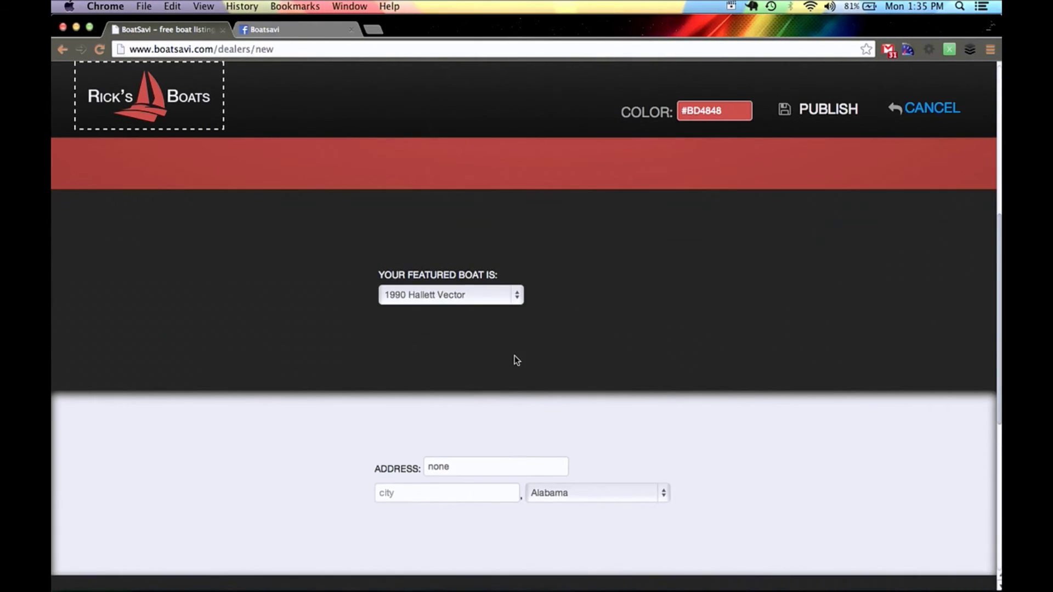
pyautogui.click(506, 298)
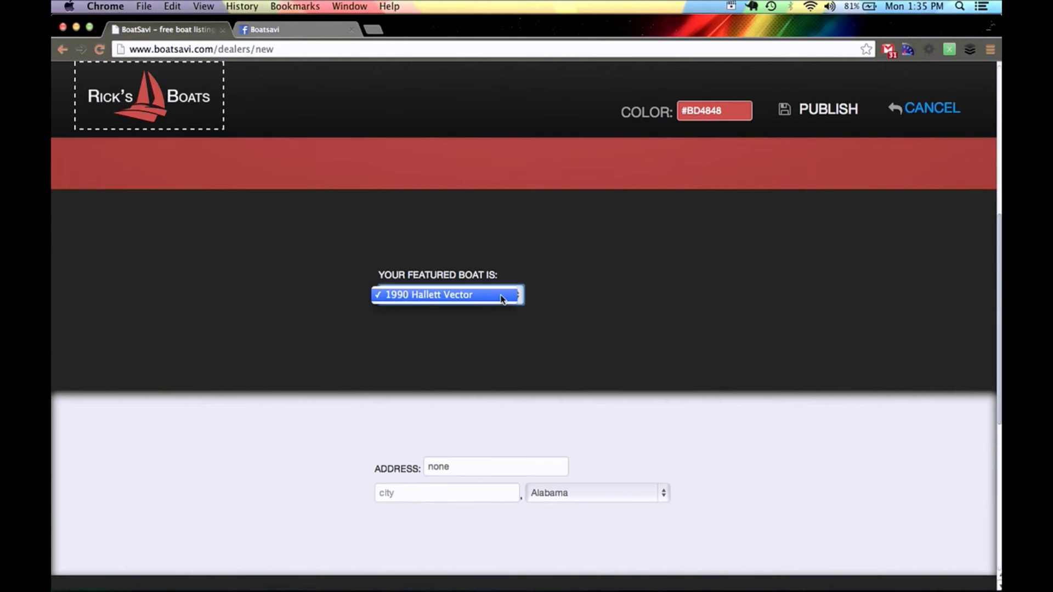
# - Keep the 1990 Hallett Vector featured and set the dealer city to Alameda, state California
pyautogui.click(501, 296)
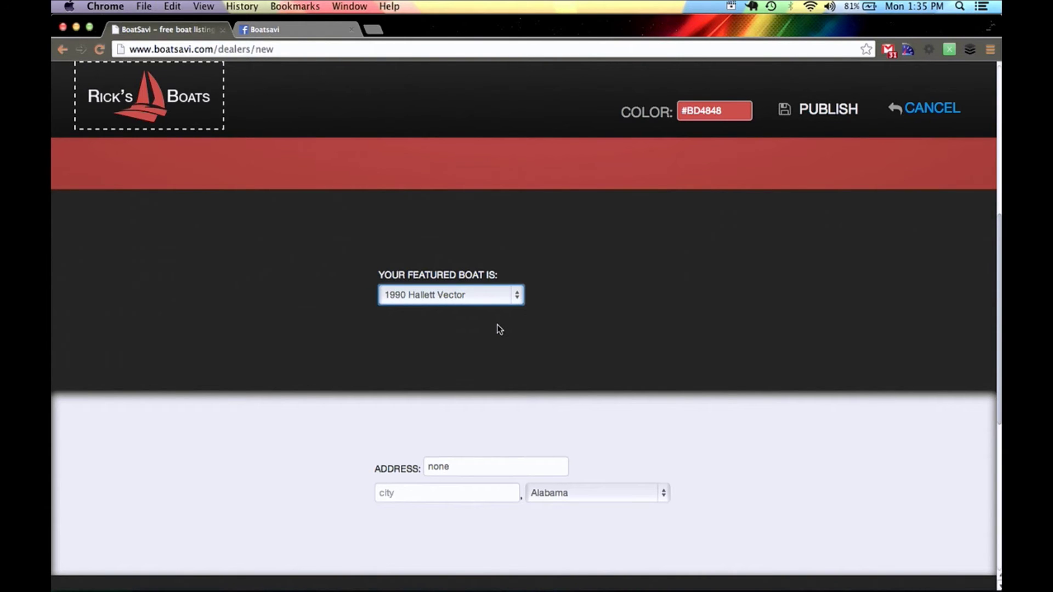
pyautogui.scroll(-2, 499, 329)
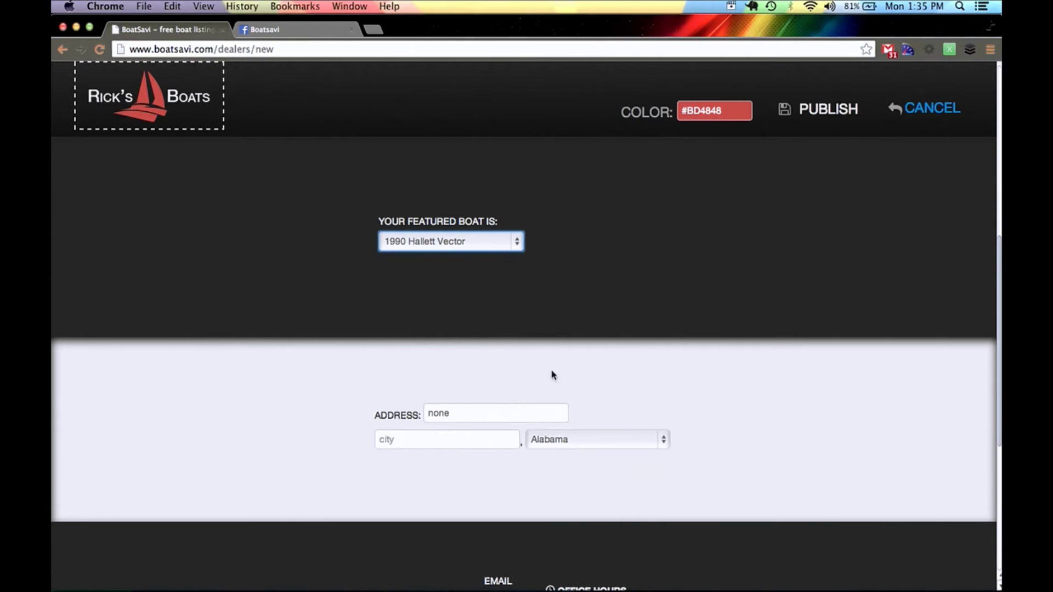
pyautogui.scroll(-4, 469, 351)
pyautogui.click(453, 344)
pyautogui.write('Lackl')
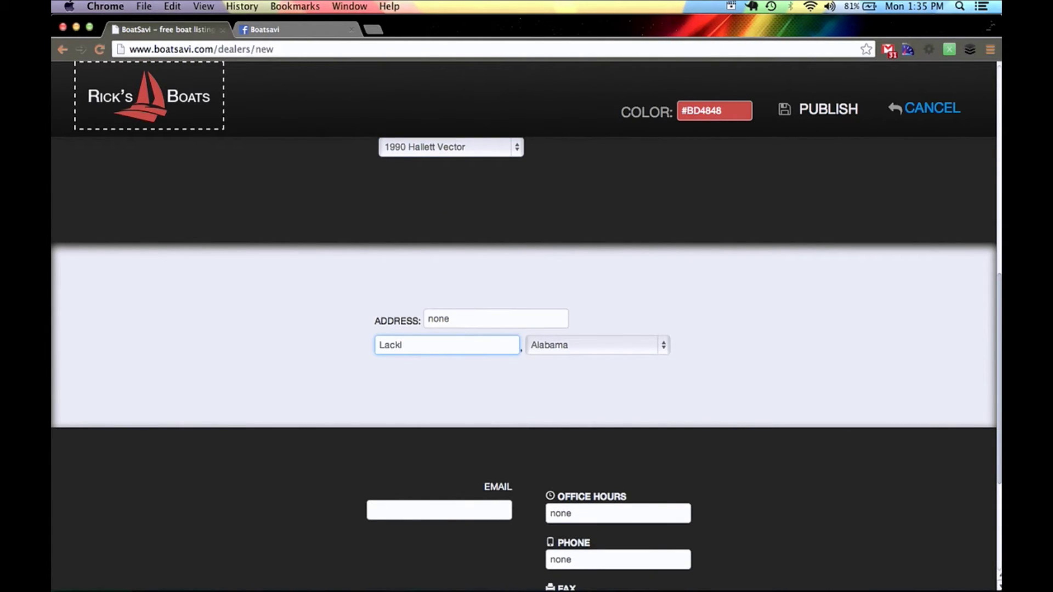
pyautogui.press('BackSpace')
pyautogui.press('BackSpace')
pyautogui.press('BackSpace')
pyautogui.press('BackSpace')
pyautogui.press('BackSpace')
pyautogui.press('BackSpace')
pyautogui.press('BackSpace')
pyautogui.press('BackSpace')
pyautogui.press('BackSpace')
pyautogui.press('BackSpace')
pyautogui.write('Alameda')
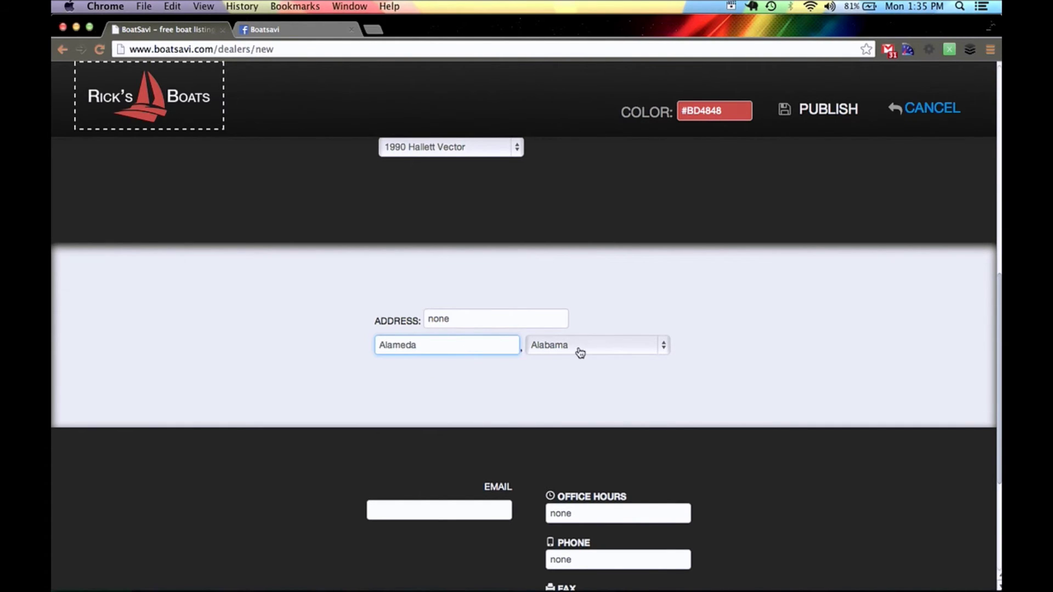
pyautogui.click(578, 349)
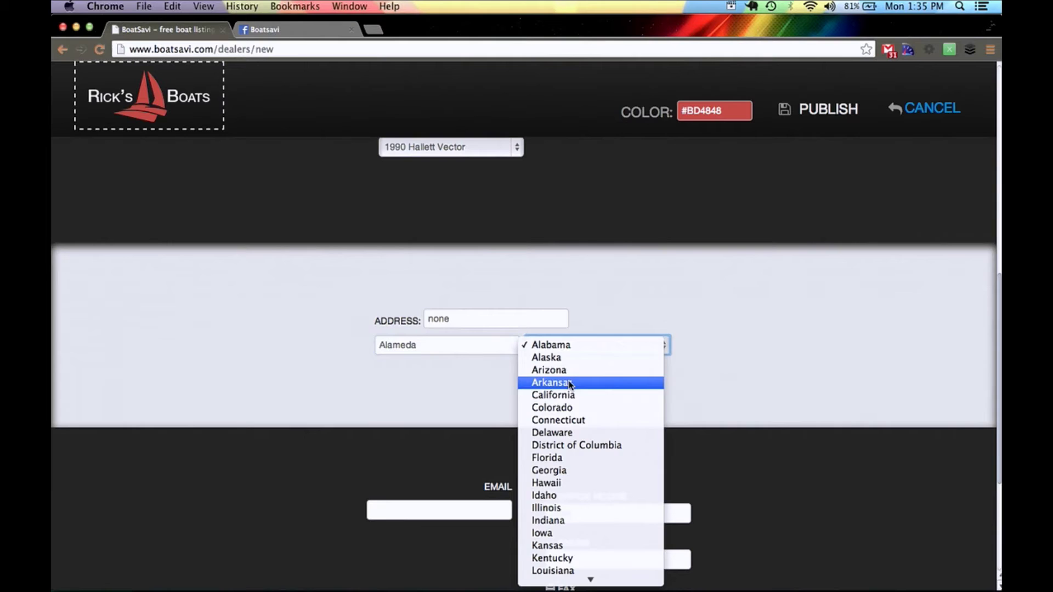
pyautogui.click(554, 395)
# - Replace the address placeholder 'none' with the dealer's street address
pyautogui.click(480, 328)
pyautogui.doubleClick(480, 328)
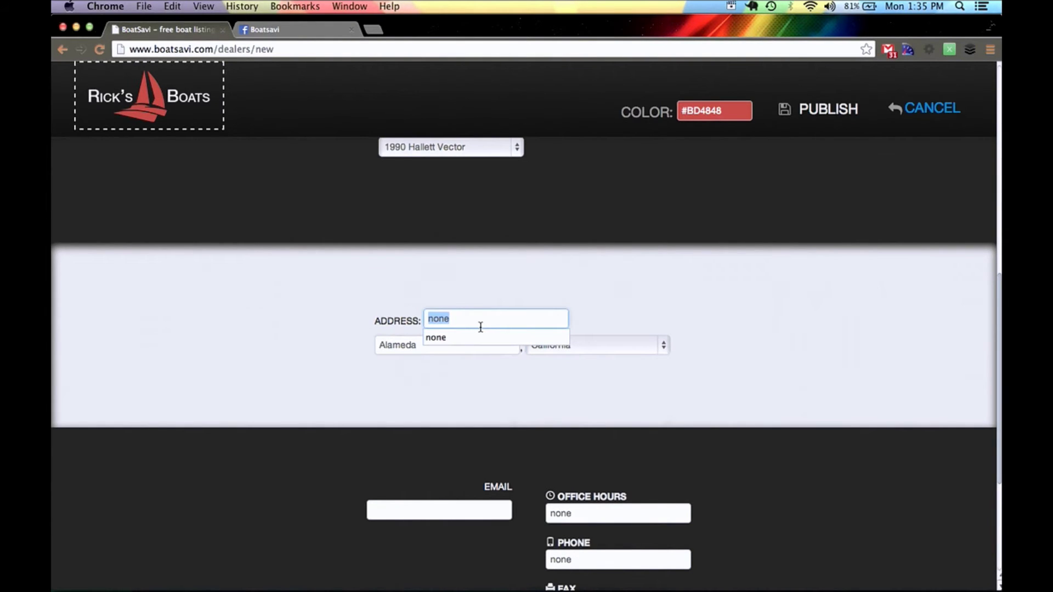
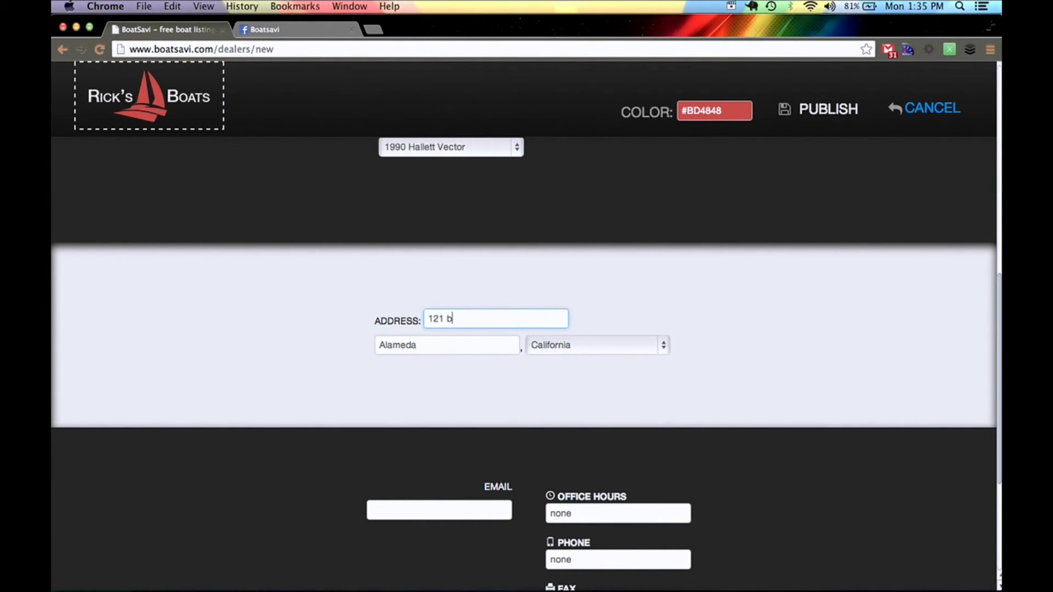
# - Enter the dealer's contact e-mail address in the Email field
pyautogui.scroll(-4, 462, 432)
pyautogui.click(480, 301)
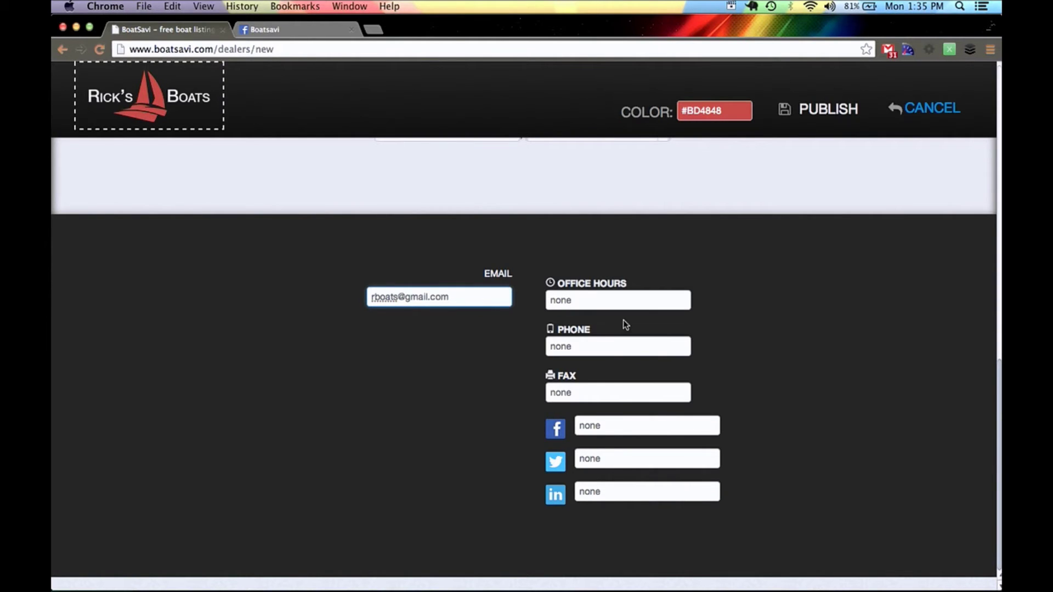
# - Set office hours to Mon-Fri 9am-5pm and enter the dealer's phone number
pyautogui.click(597, 301)
pyautogui.write('M')
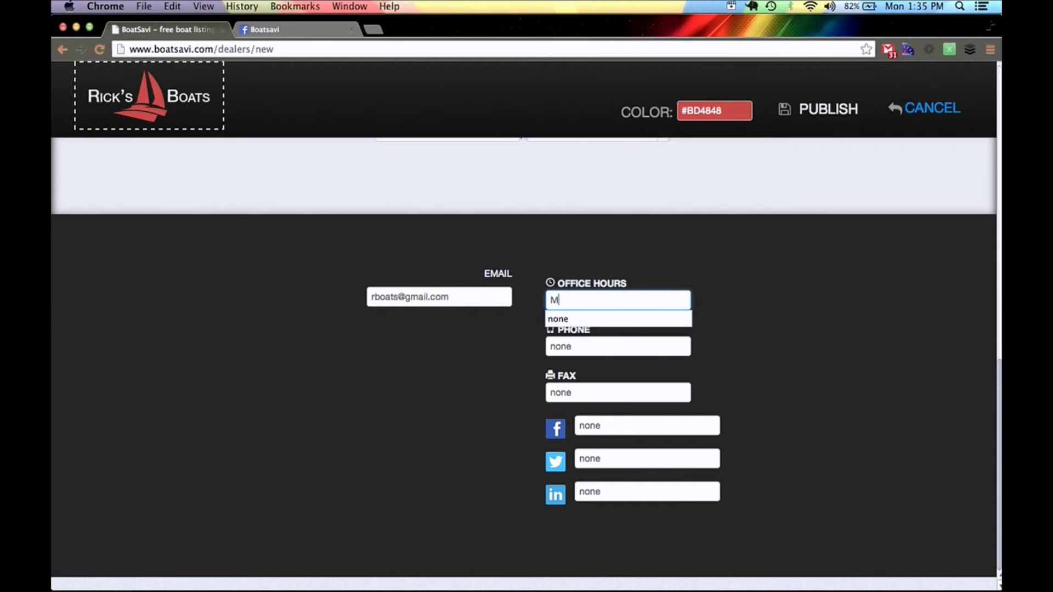
pyautogui.write('on-Fri 9am- 5p')
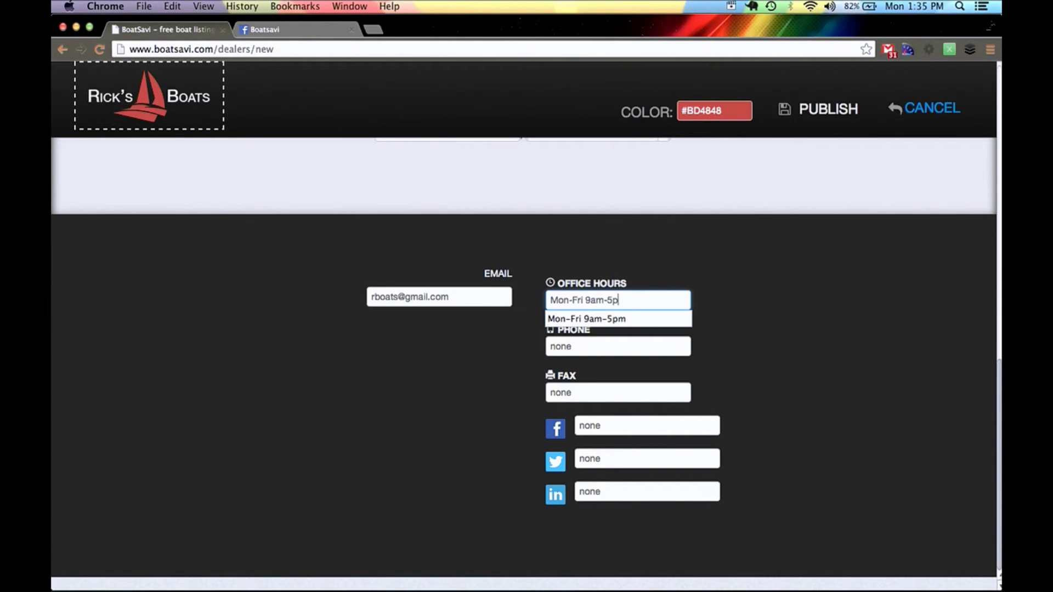
pyautogui.press('Down')
pyautogui.press('Return')
pyautogui.press('Tab')
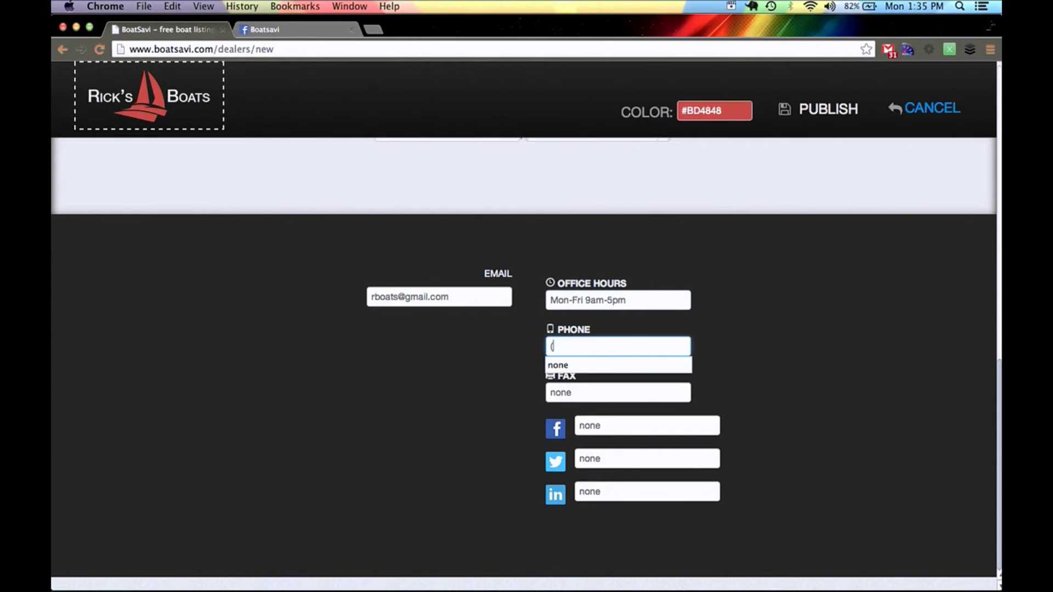
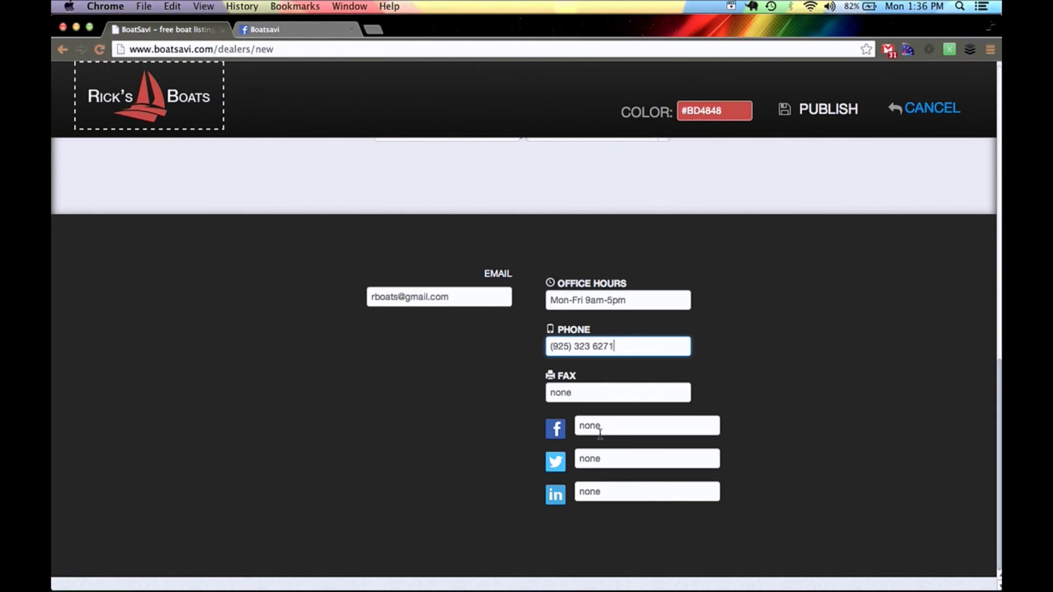
# - Copy the Boatsavi Facebook page's web address from the browser address bar
pyautogui.click(284, 34)
pyautogui.scroll(3, 372, 295)
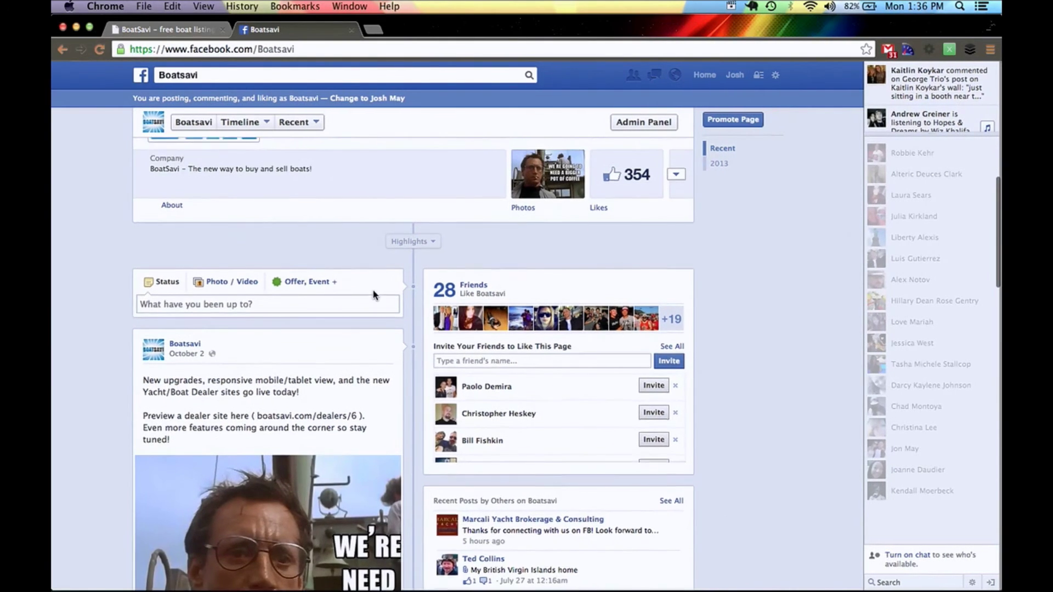
pyautogui.scroll(5, 373, 295)
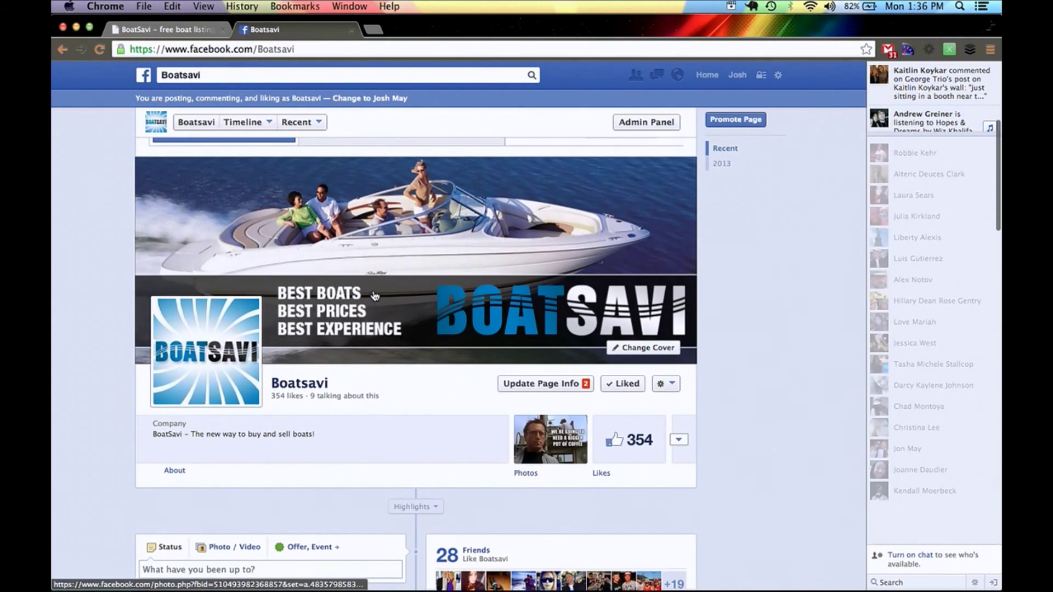
pyautogui.click(324, 48)
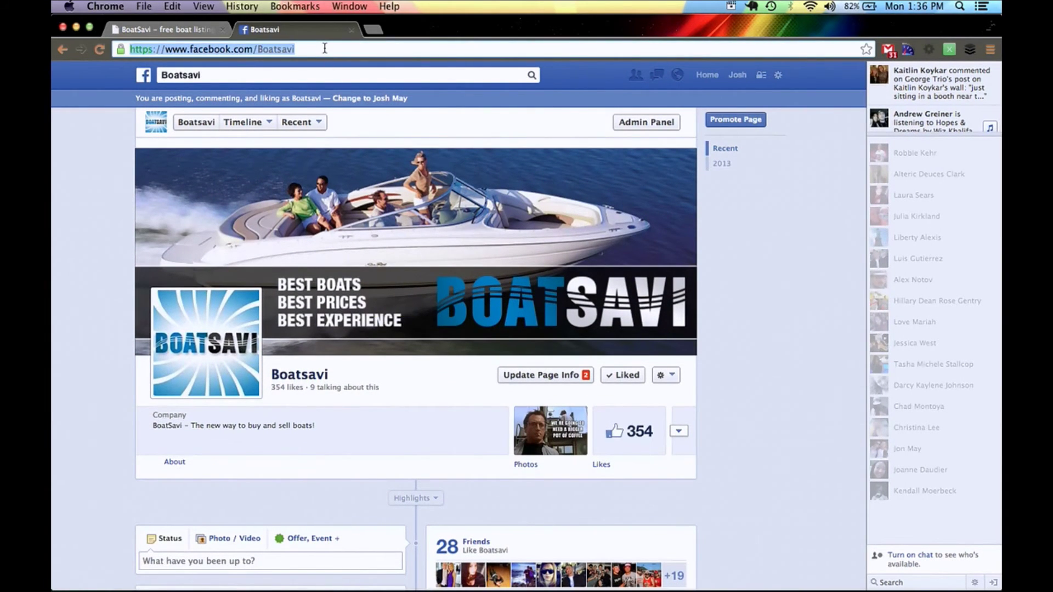
pyautogui.rightClick(294, 50)
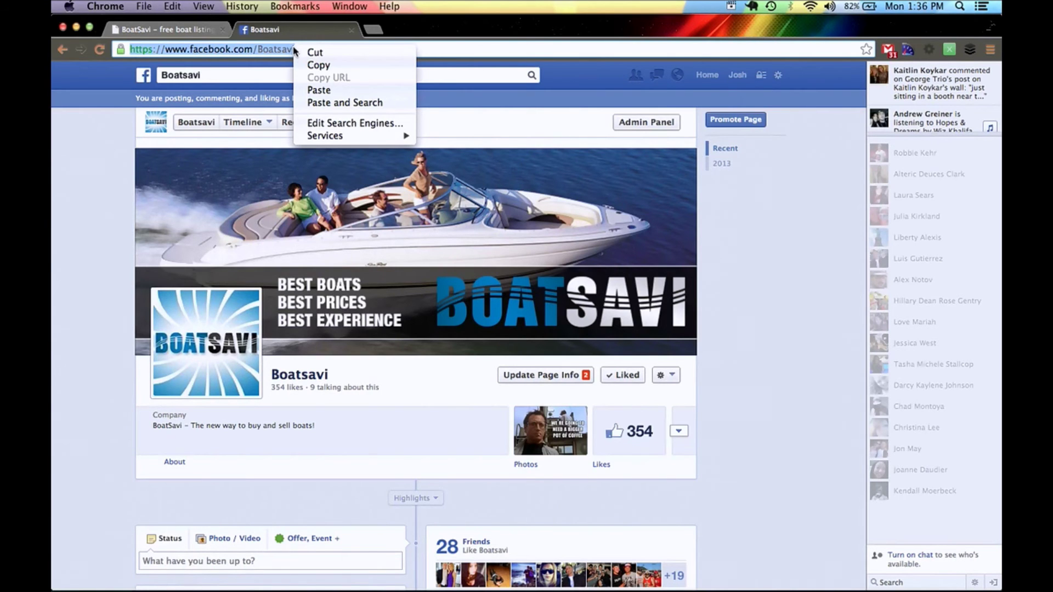
pyautogui.click(316, 65)
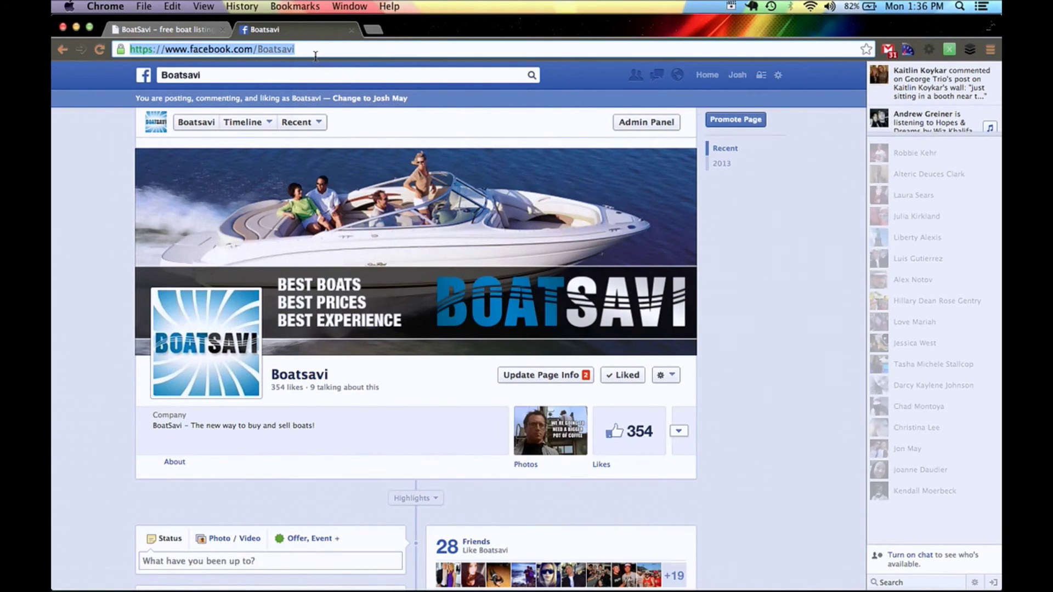
pyautogui.click(199, 32)
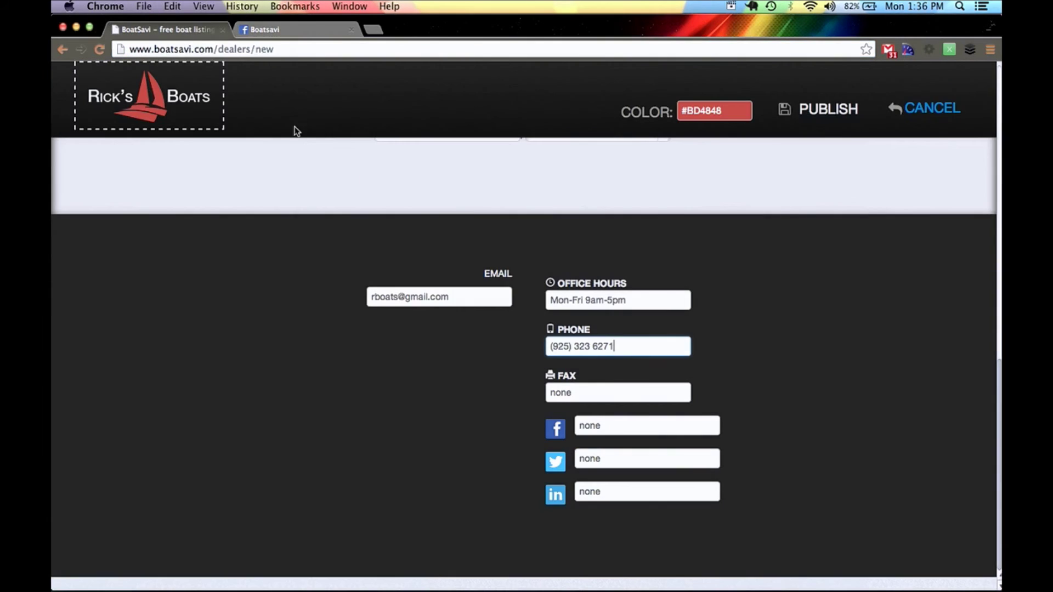
pyautogui.click(618, 422)
pyautogui.doubleClick(618, 422)
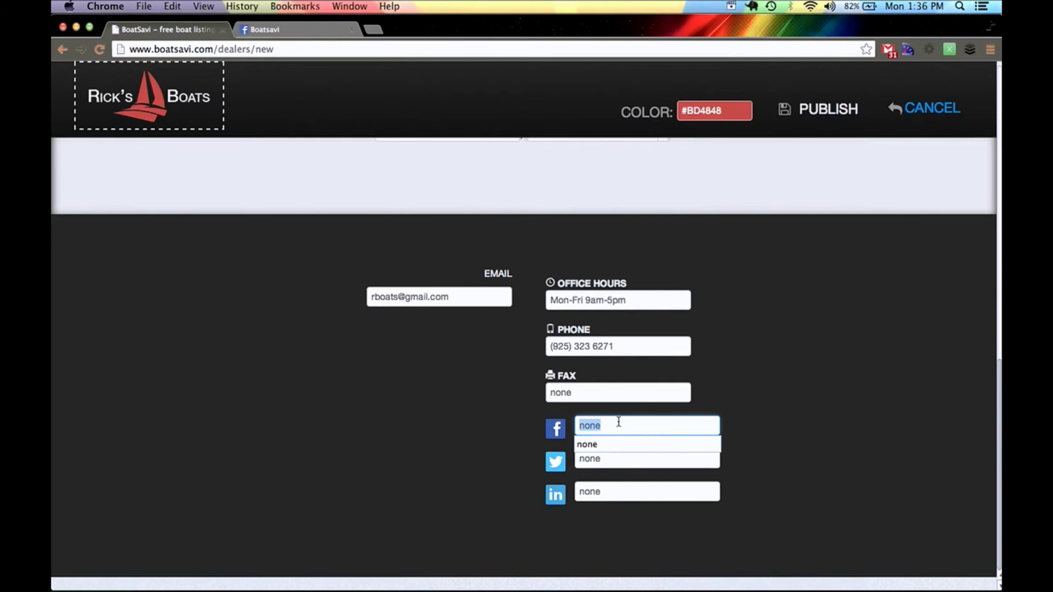
pyautogui.press('super+v')
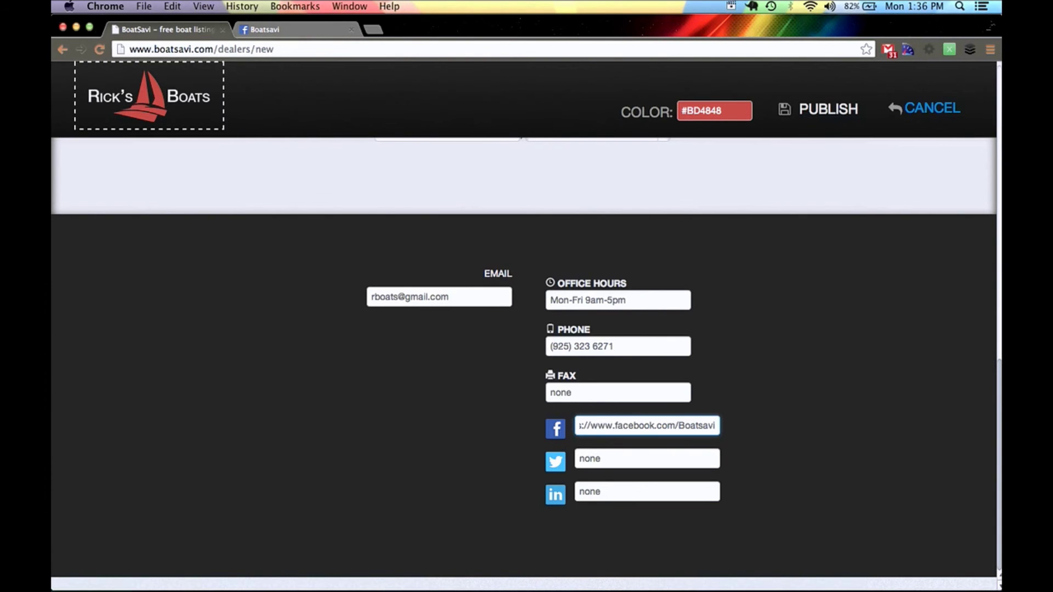
pyautogui.scroll(15, 480, 447)
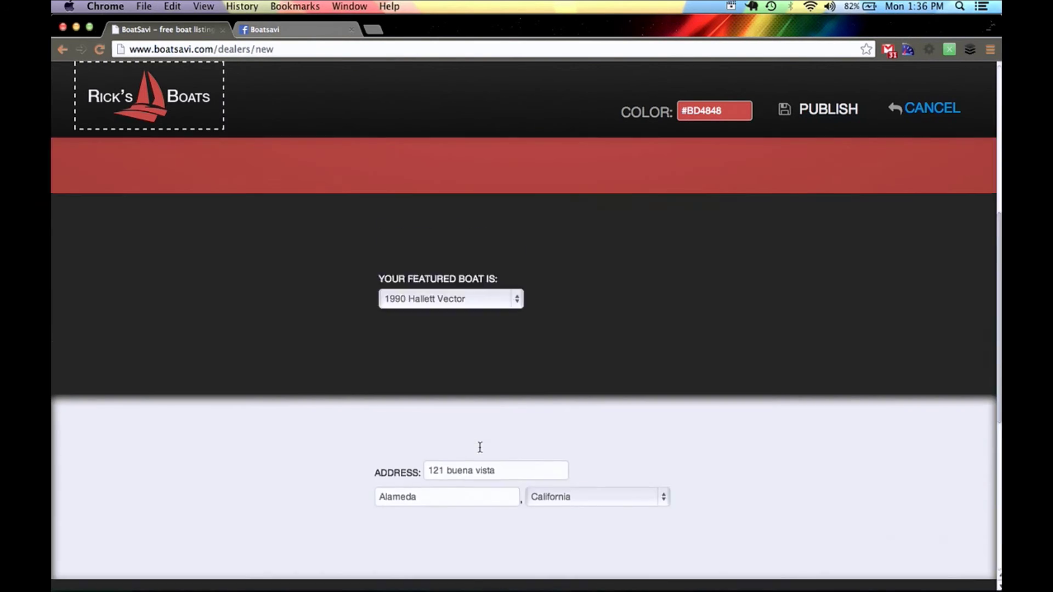
pyautogui.scroll(-10, 480, 447)
pyautogui.scroll(10, 480, 446)
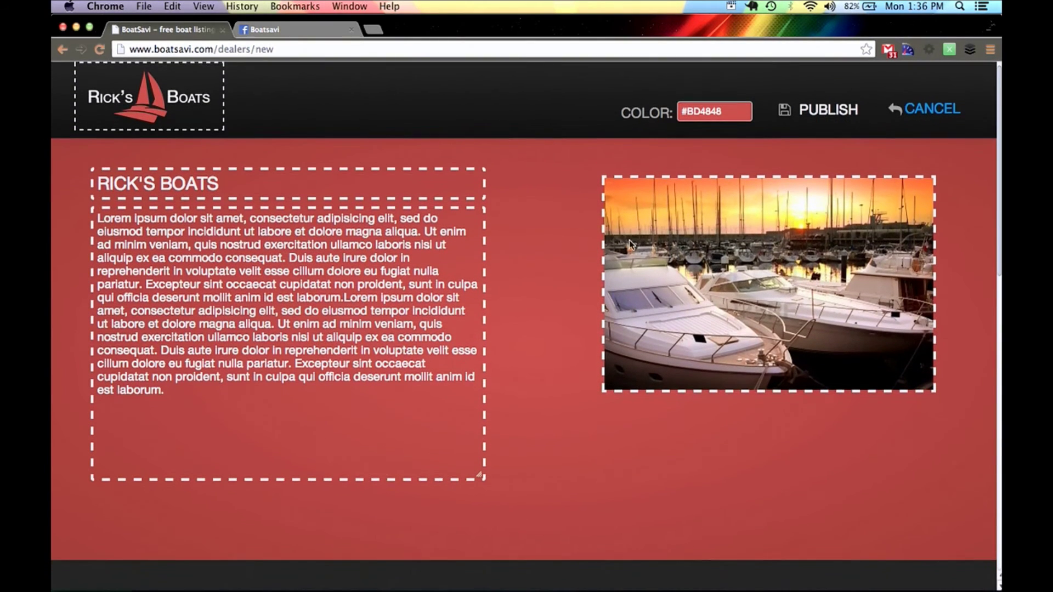
# - Publish the Rick's Boats dealer site and scroll through the live page to review it
pyautogui.click(840, 112)
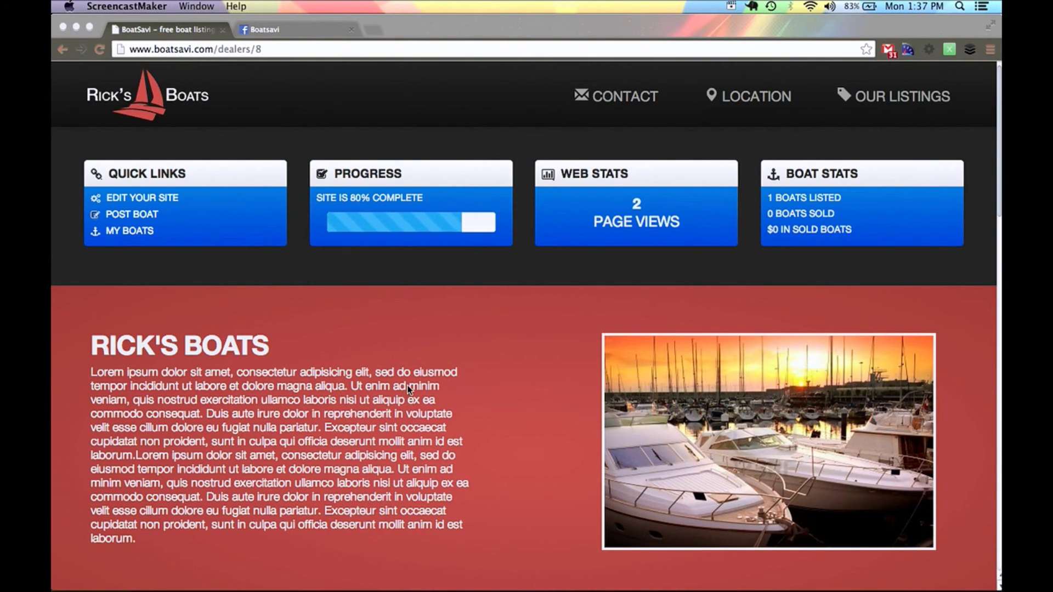
pyautogui.scroll(-10, 407, 385)
pyautogui.scroll(-9, 407, 385)
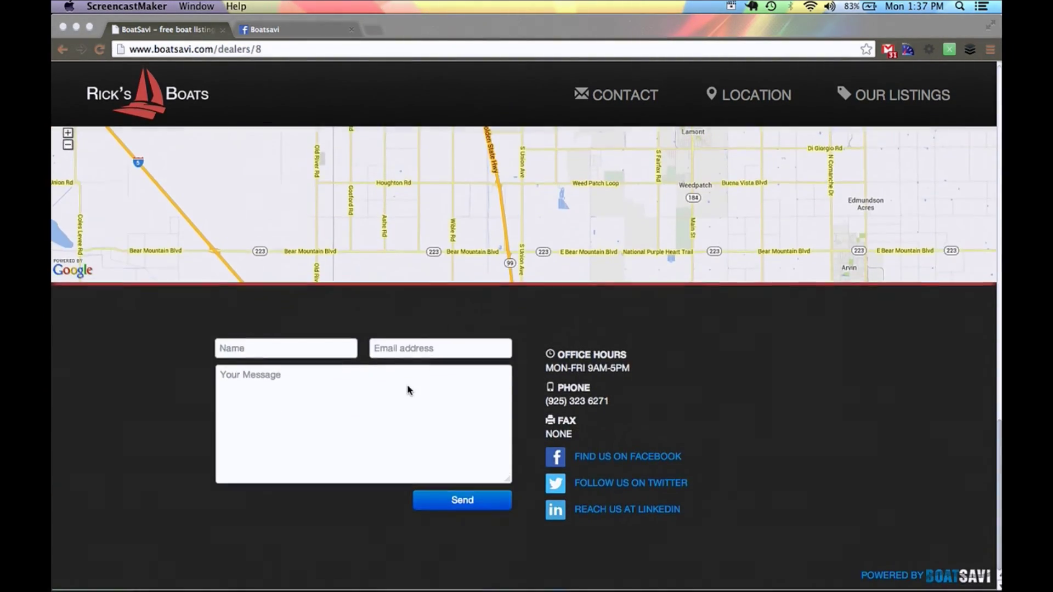
pyautogui.scroll(20, 407, 385)
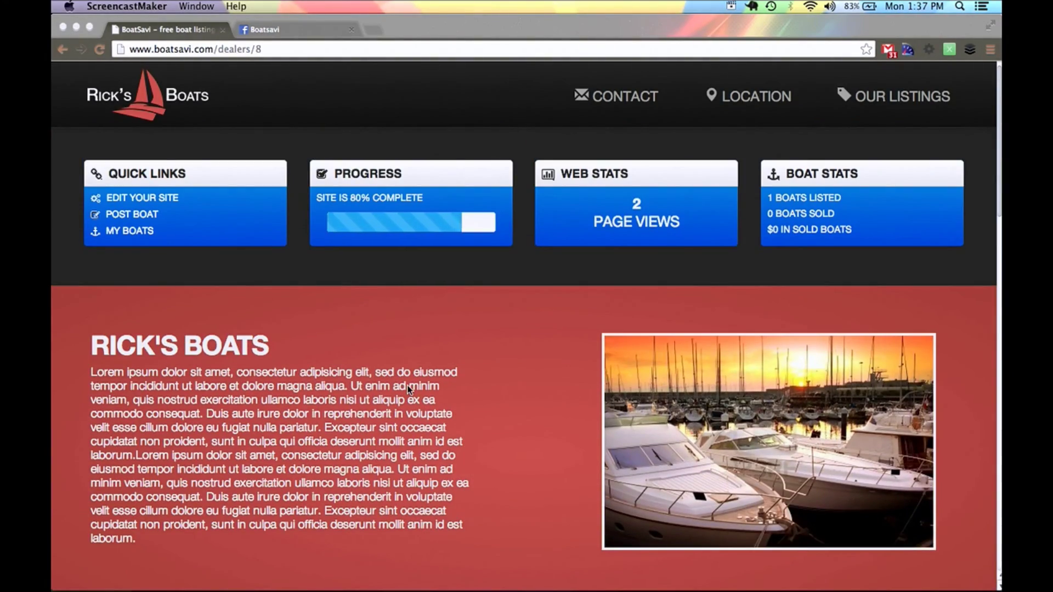
pyautogui.scroll(-5, 407, 385)
pyautogui.scroll(-8, 407, 385)
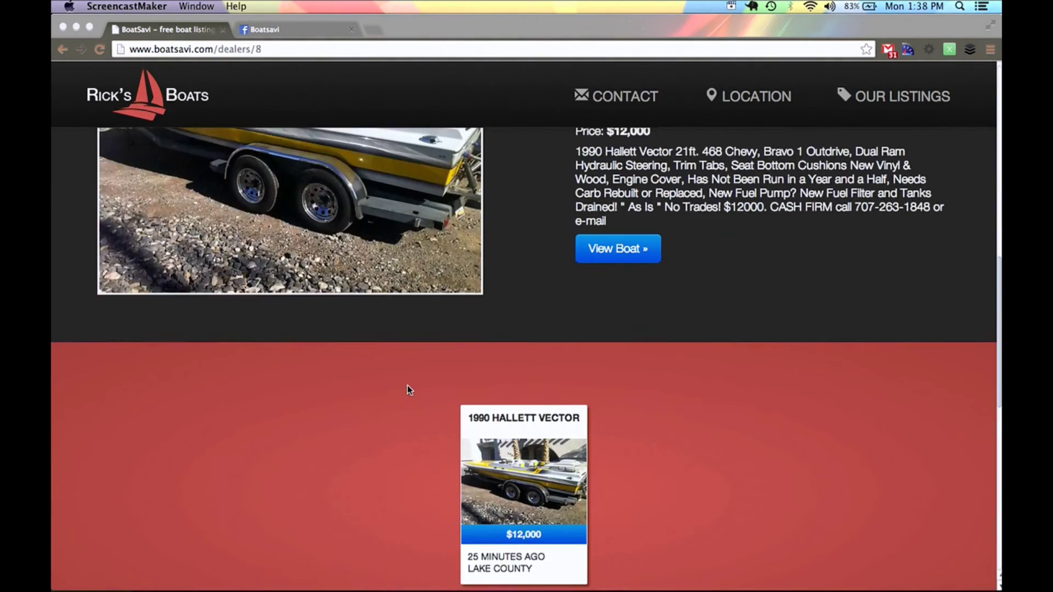
pyautogui.scroll(20, 406, 385)
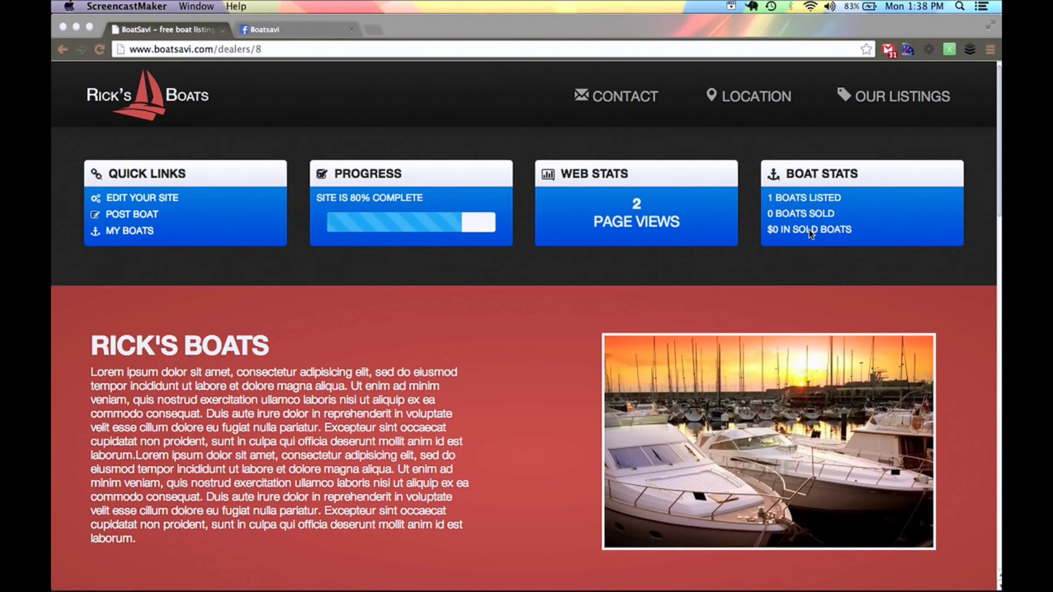
pyautogui.scroll(-15, 461, 395)
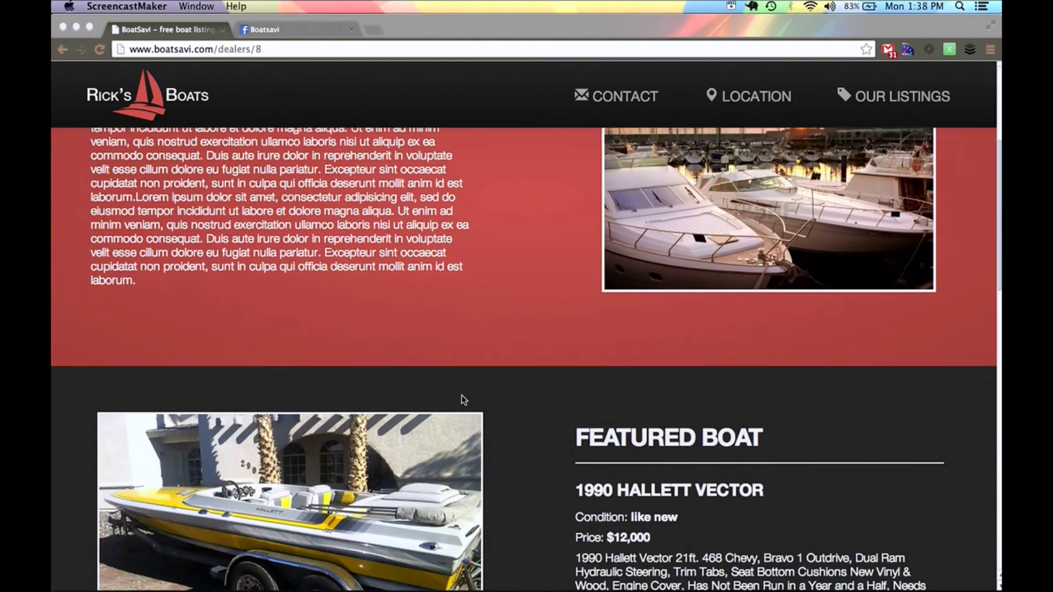
pyautogui.scroll(-3, 462, 398)
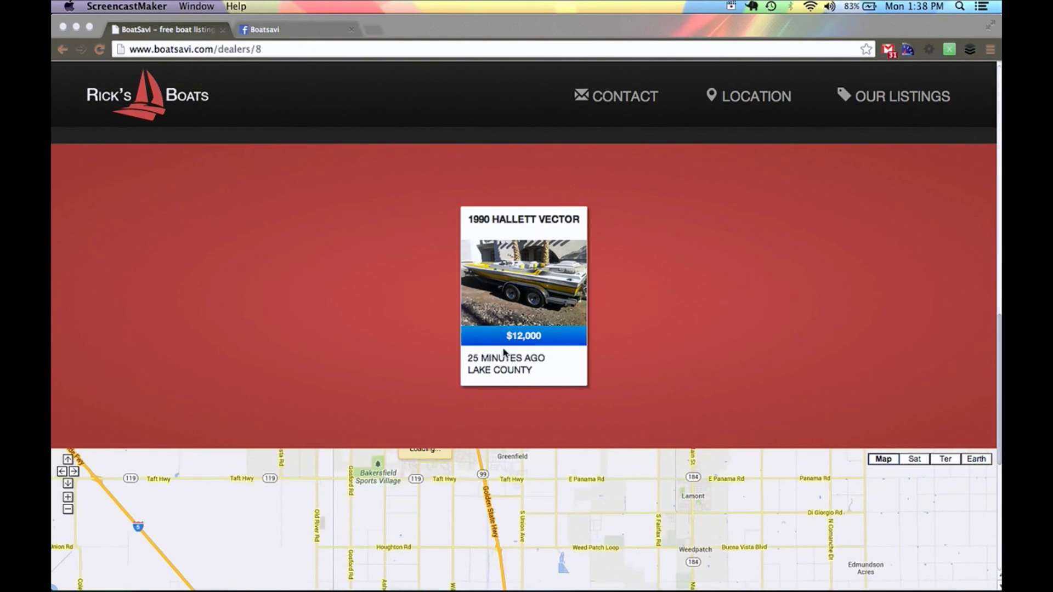
pyautogui.scroll(-6, 425, 371)
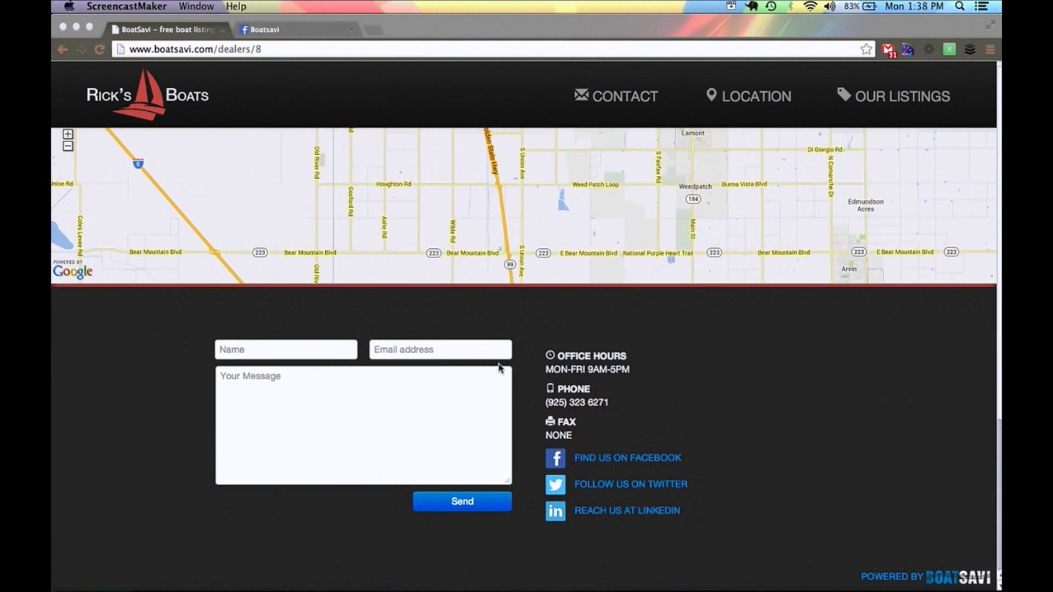
pyautogui.scroll(20, 661, 329)
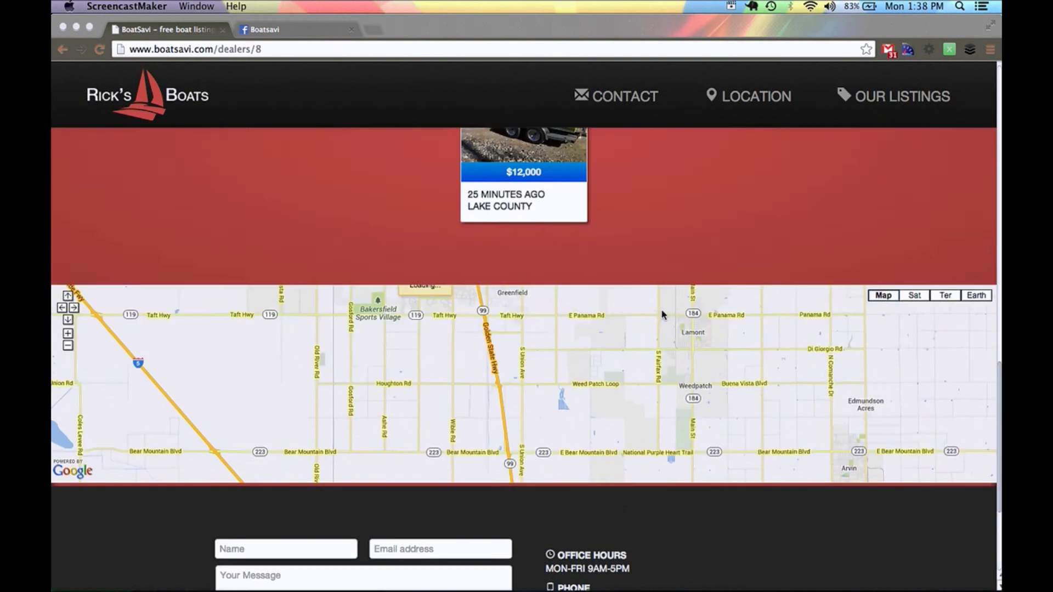